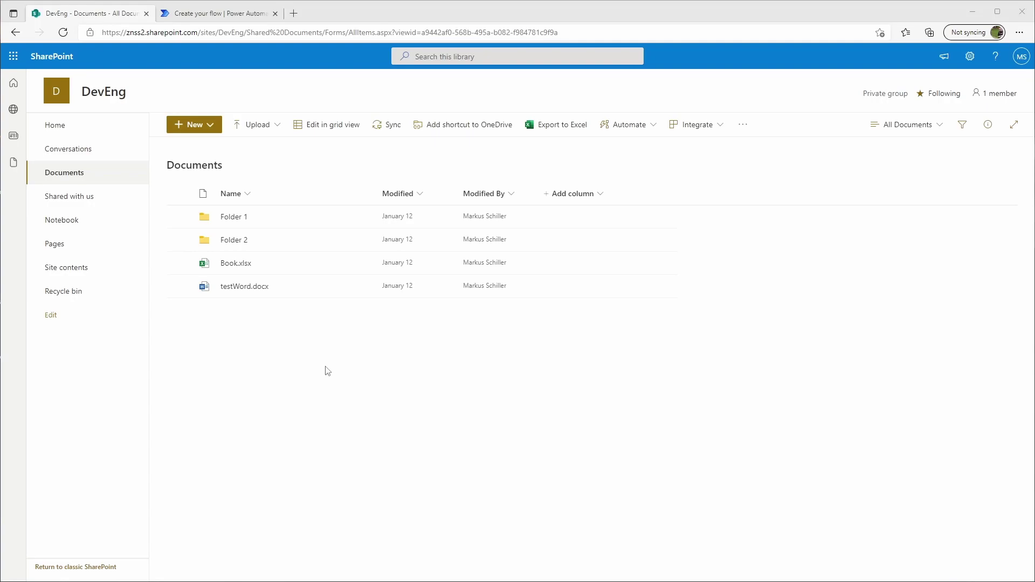
- Browse Folder 2, SubFolder 4 and Folder 1 in the Documents library to review its contents
click(233, 240)
click(237, 217)
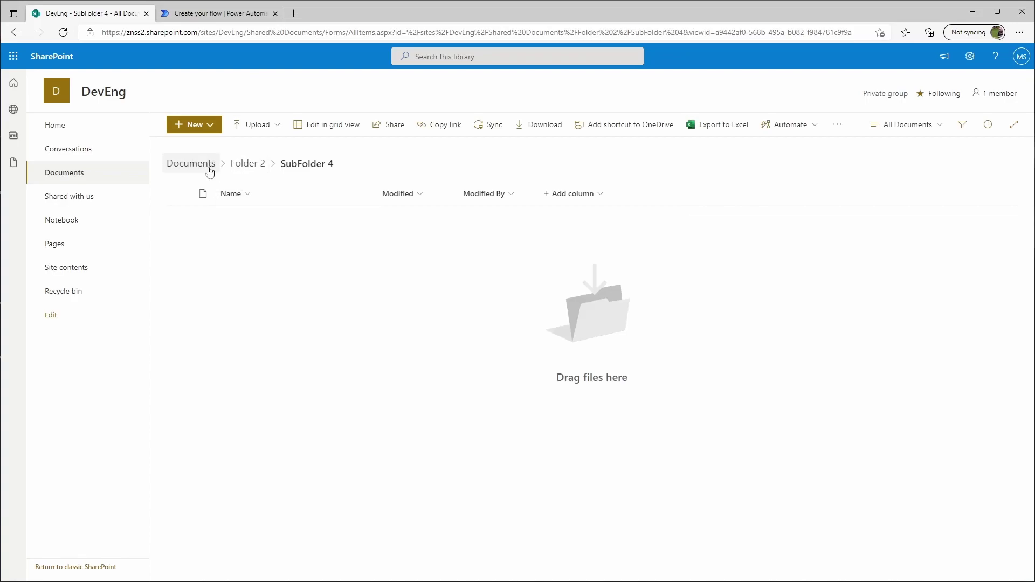
click(207, 165)
click(226, 216)
click(213, 179)
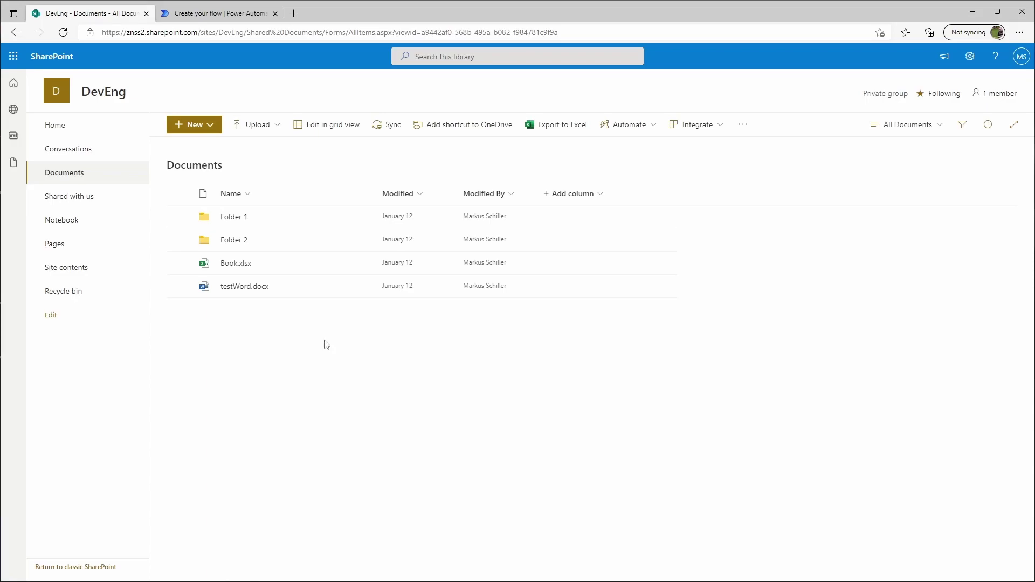
- Create a blank instant cloud flow with the 'Manually trigger a flow' trigger
click(223, 16)
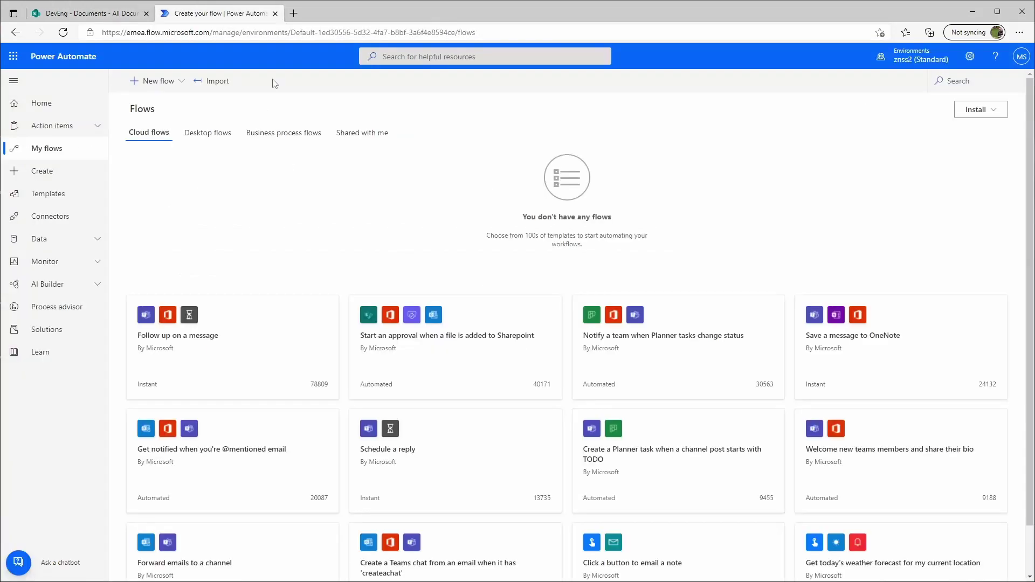
click(176, 86)
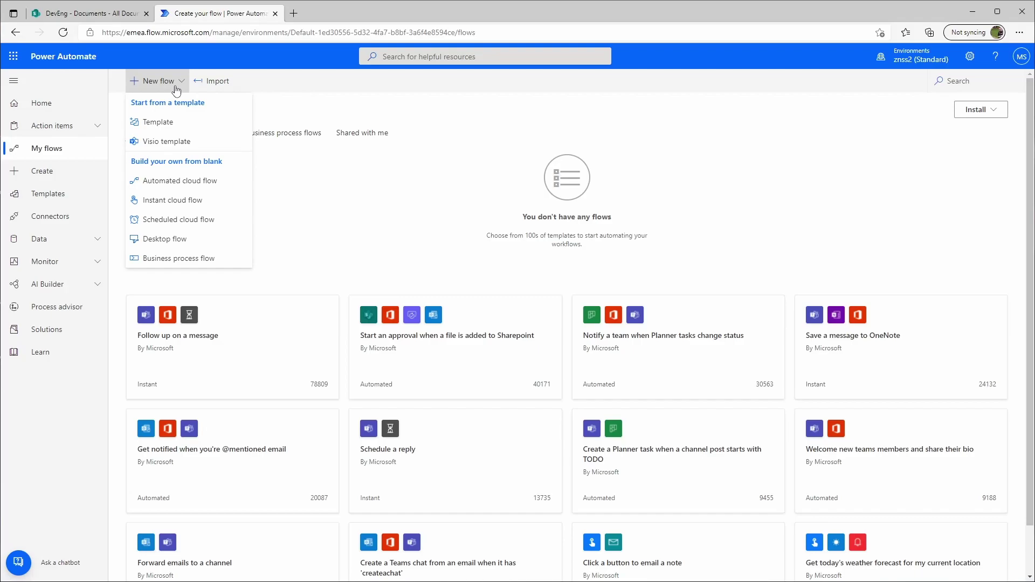
click(195, 200)
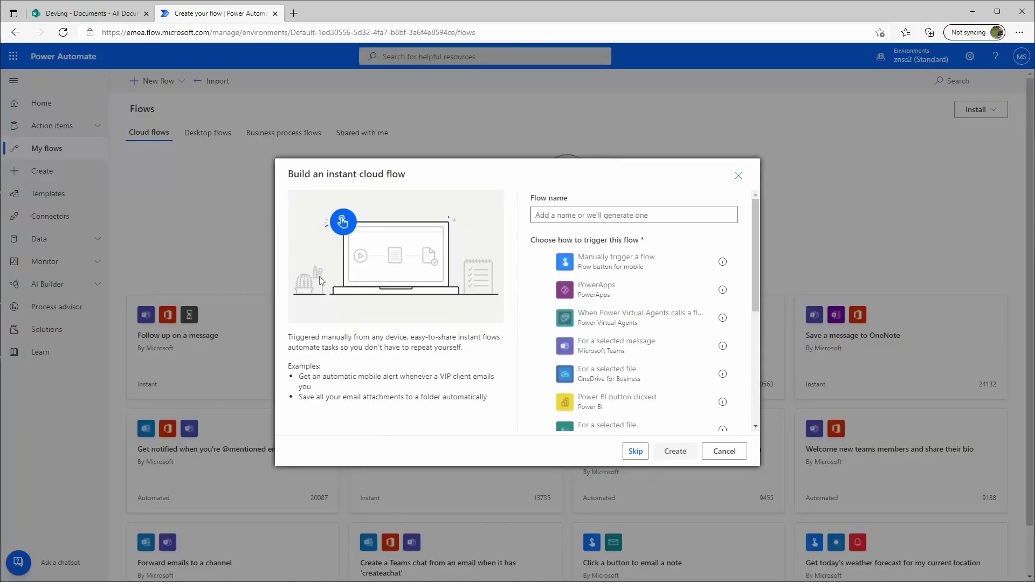
click(635, 451)
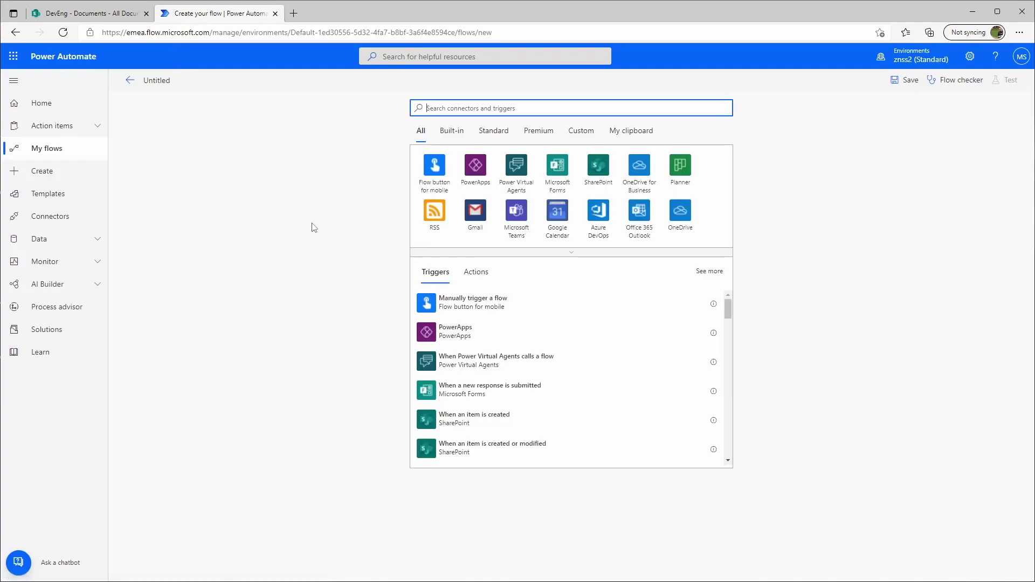
click(440, 171)
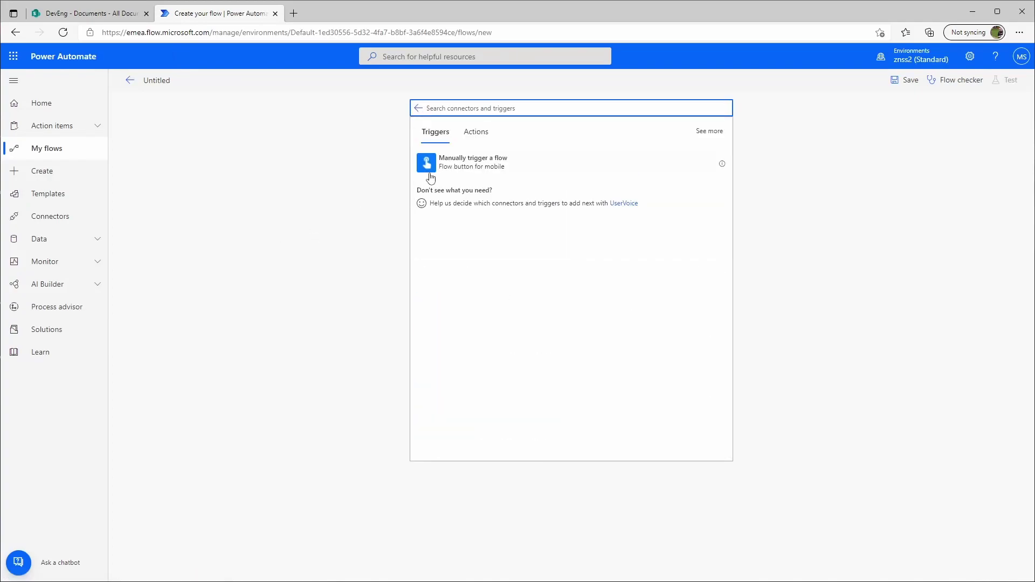
click(431, 174)
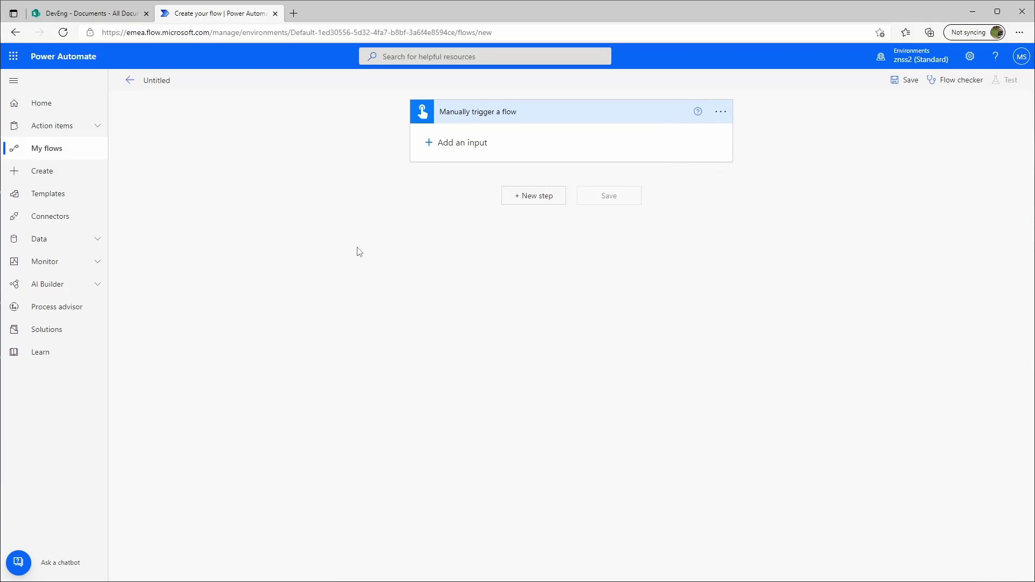
- Add a new step and list the SharePoint connector's actions
click(540, 164)
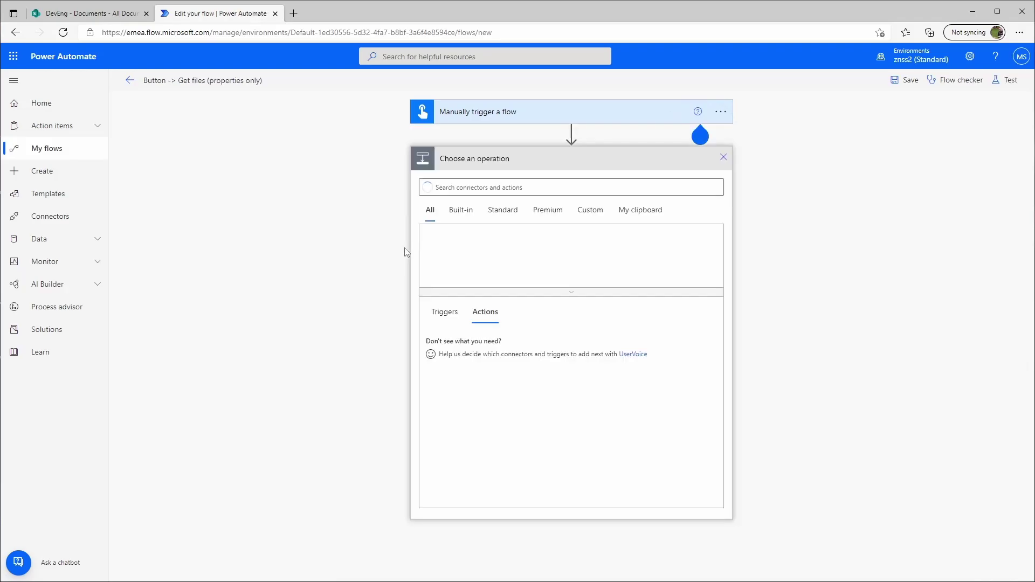
click(503, 210)
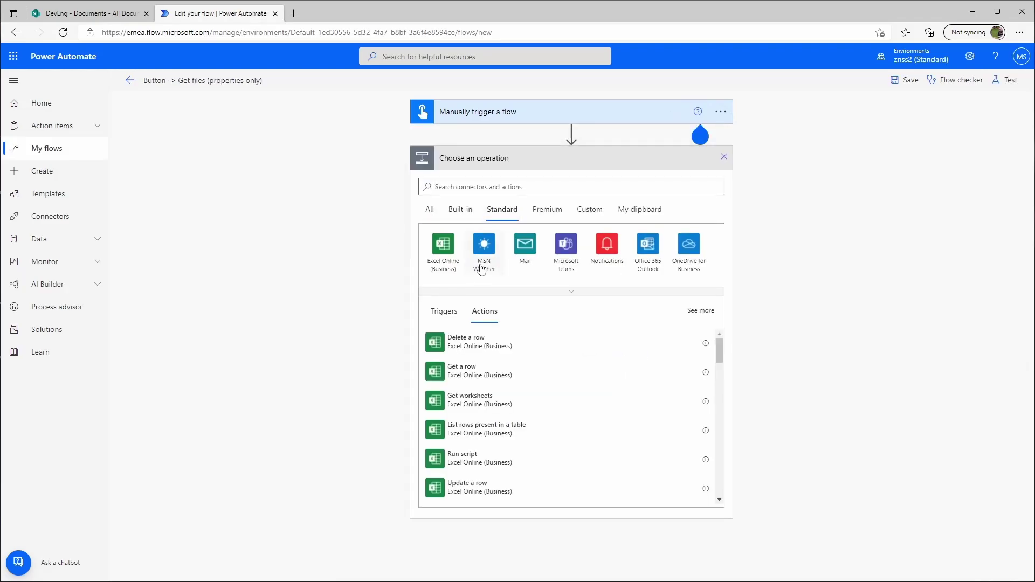
click(573, 294)
click(562, 287)
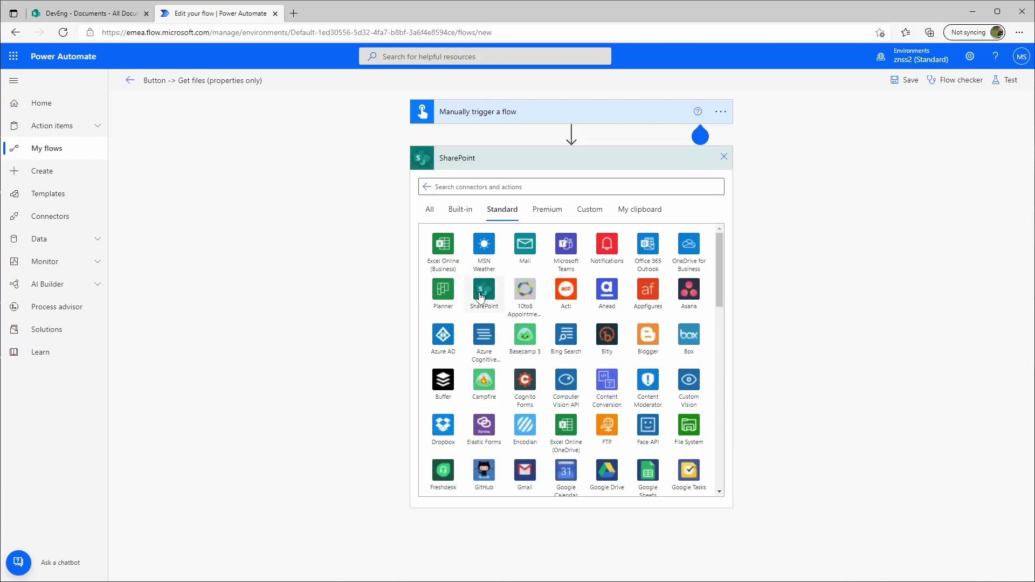
scroll(549, 332, down, 3)
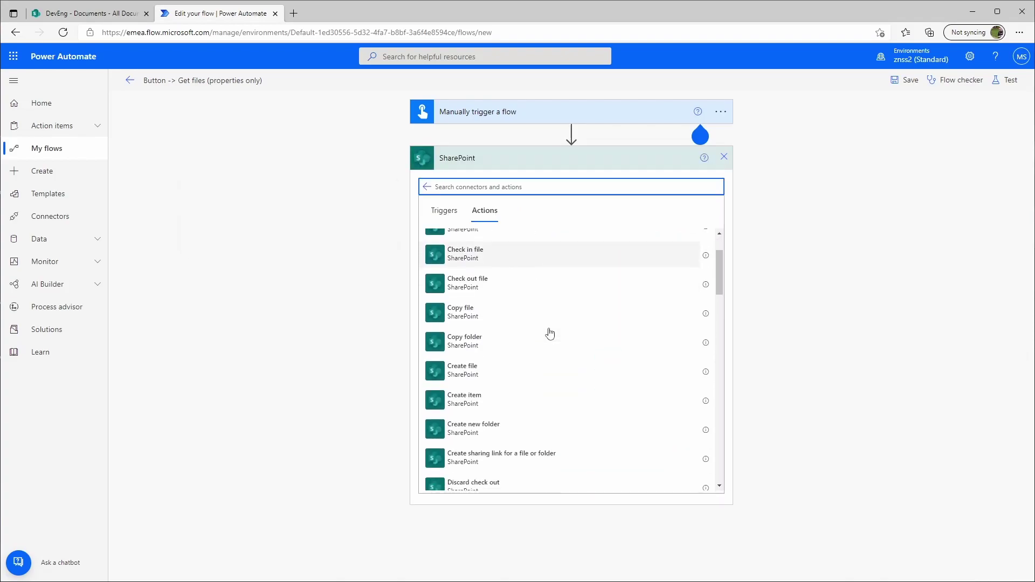
scroll(545, 332, down, 3)
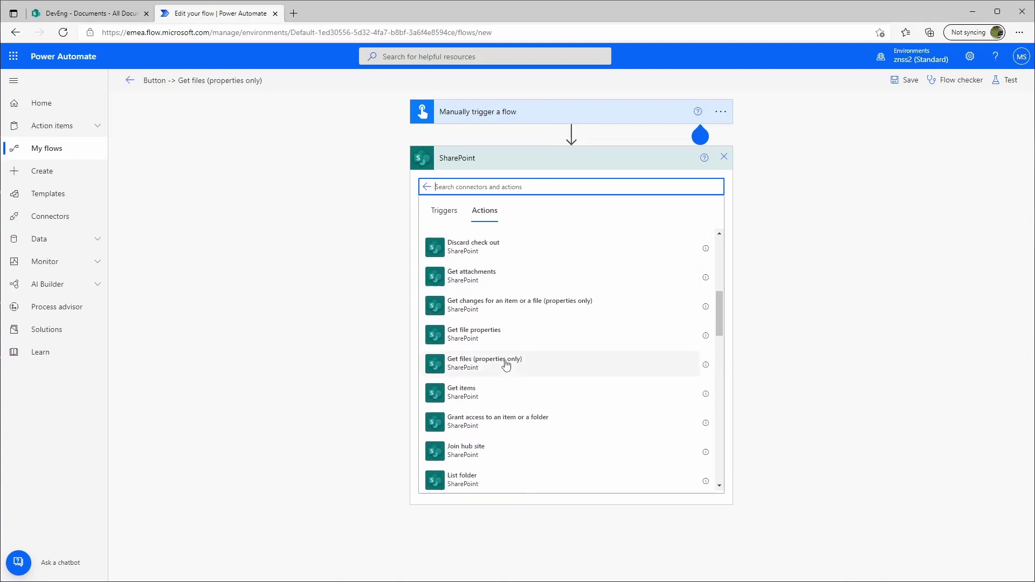
- Add Get files (properties only) on DevEng's Documents library with Filter Query 'FSObjType eq 1'
click(506, 365)
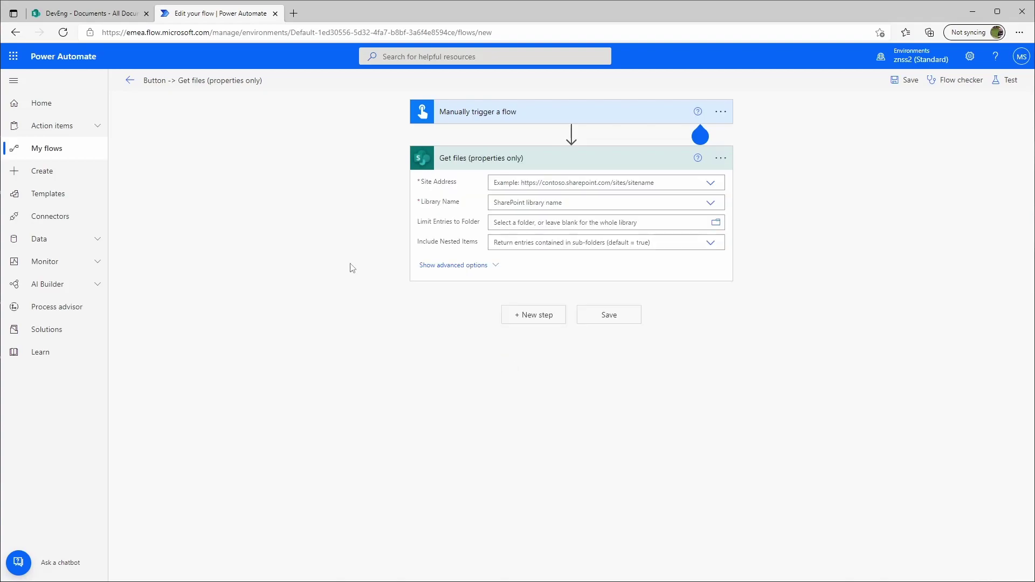
click(711, 183)
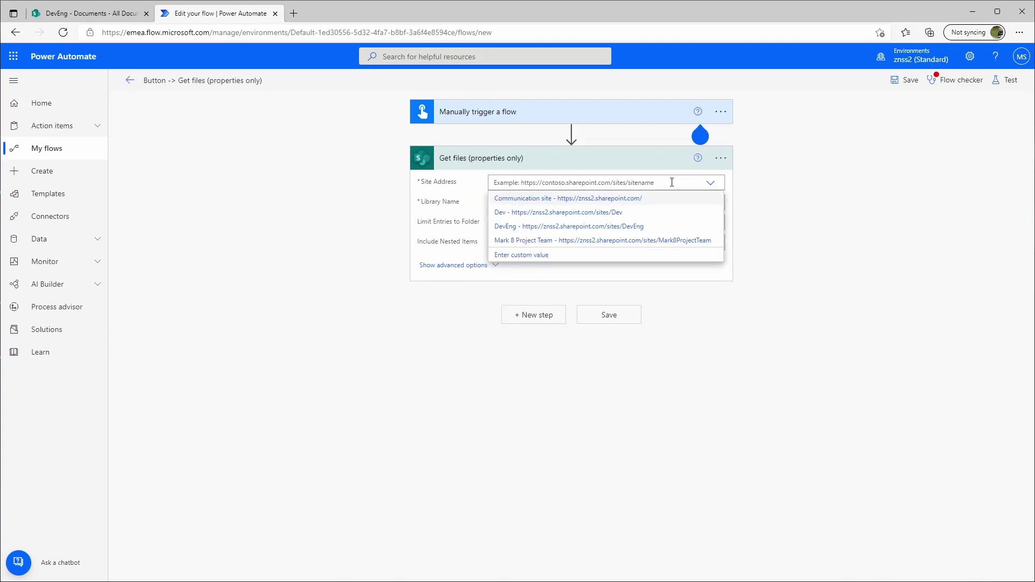
click(583, 227)
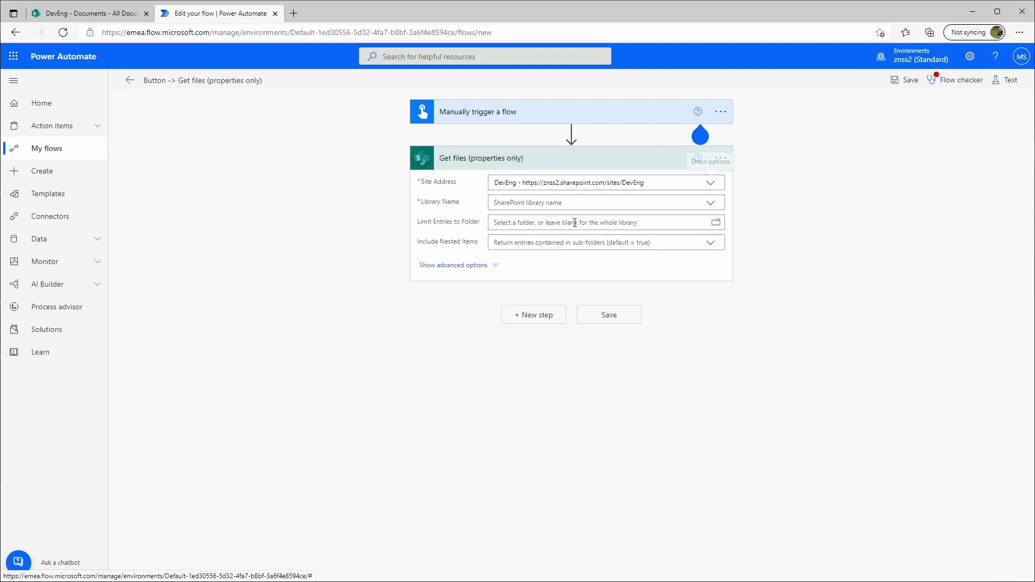
click(711, 203)
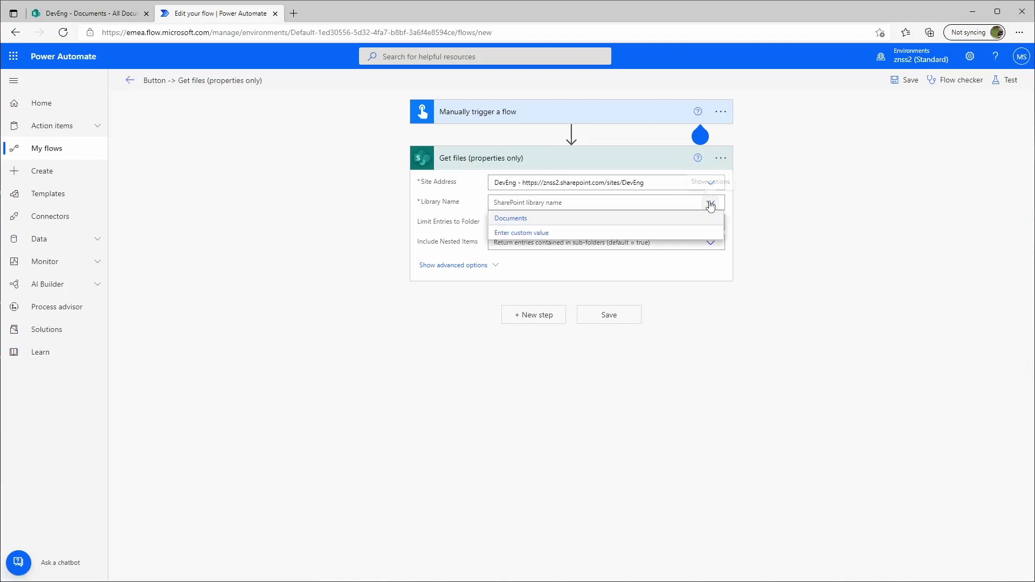
click(526, 218)
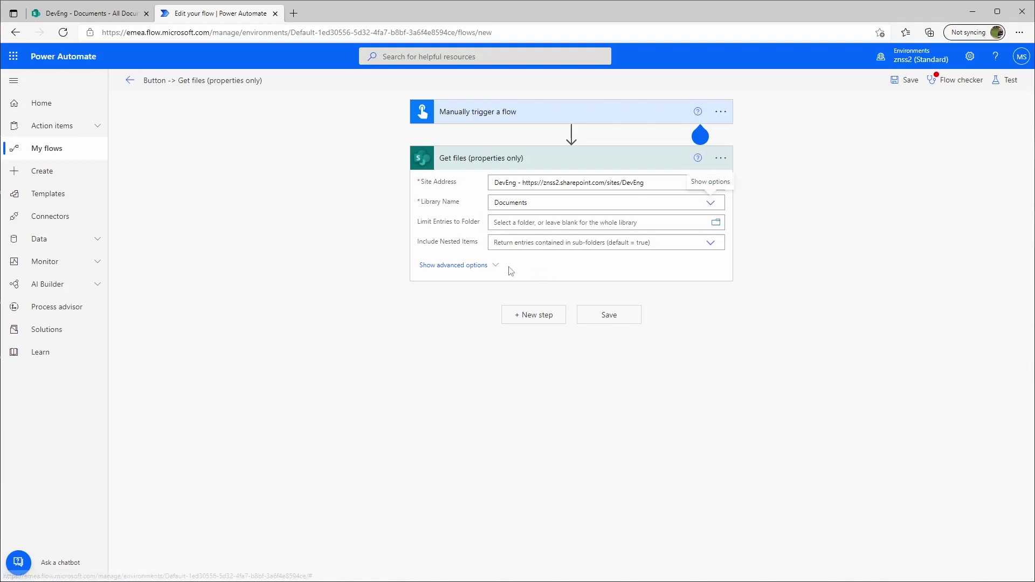
click(462, 267)
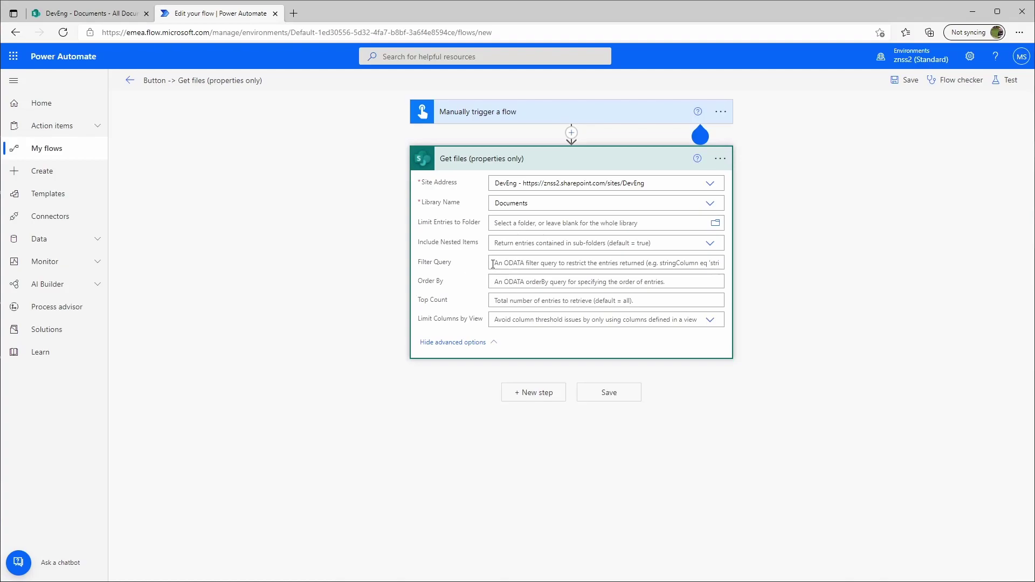
click(493, 264)
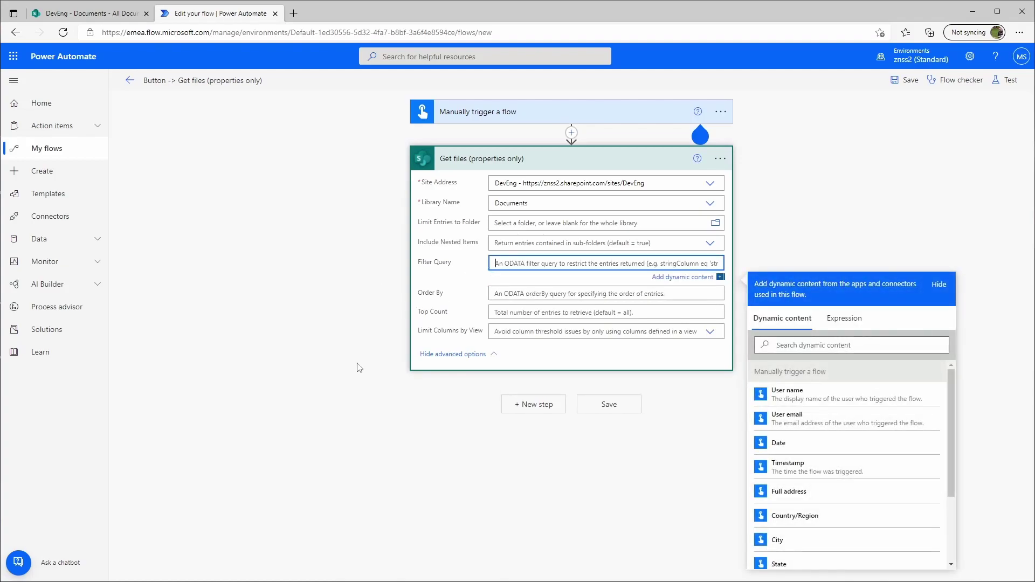
text(FSObjType eq 1)
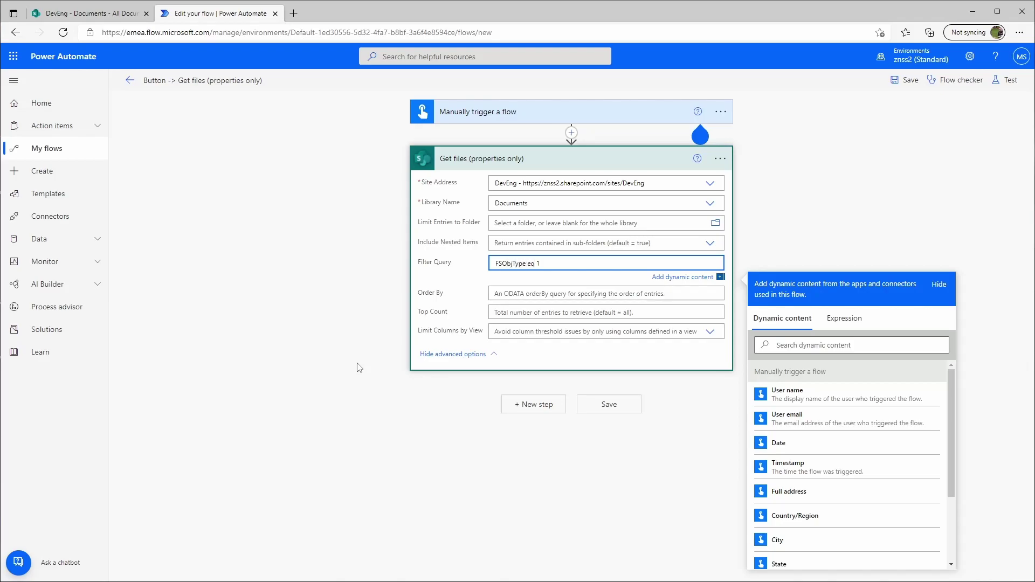
click(361, 322)
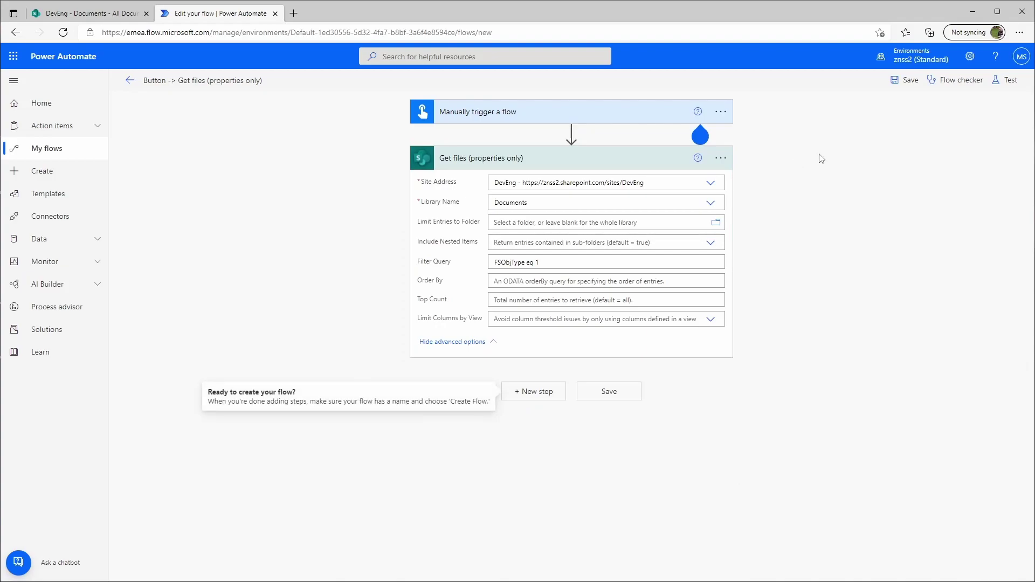
- Add a Data Operation Select step whose From input is the Get files value list
click(526, 390)
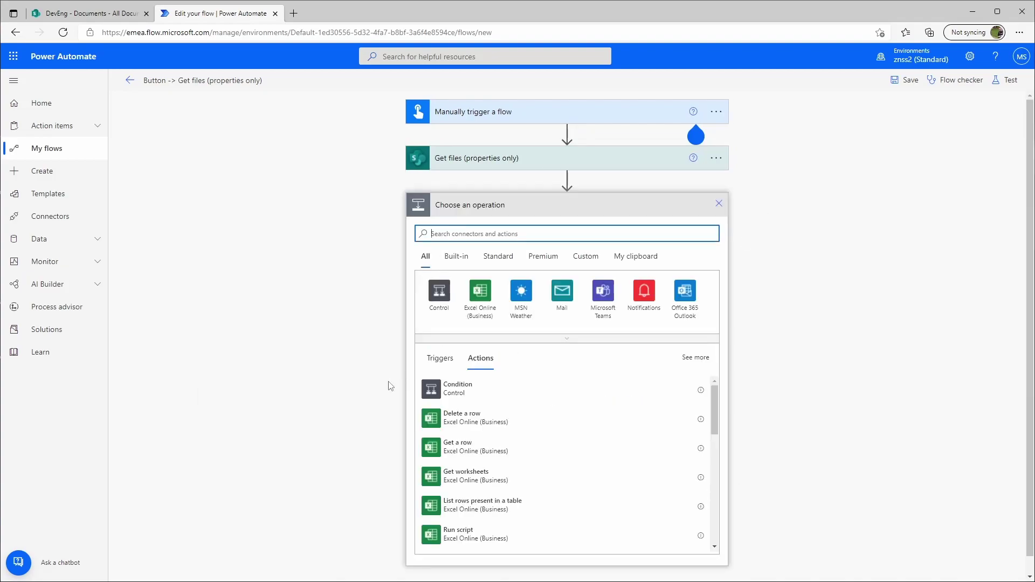
click(461, 257)
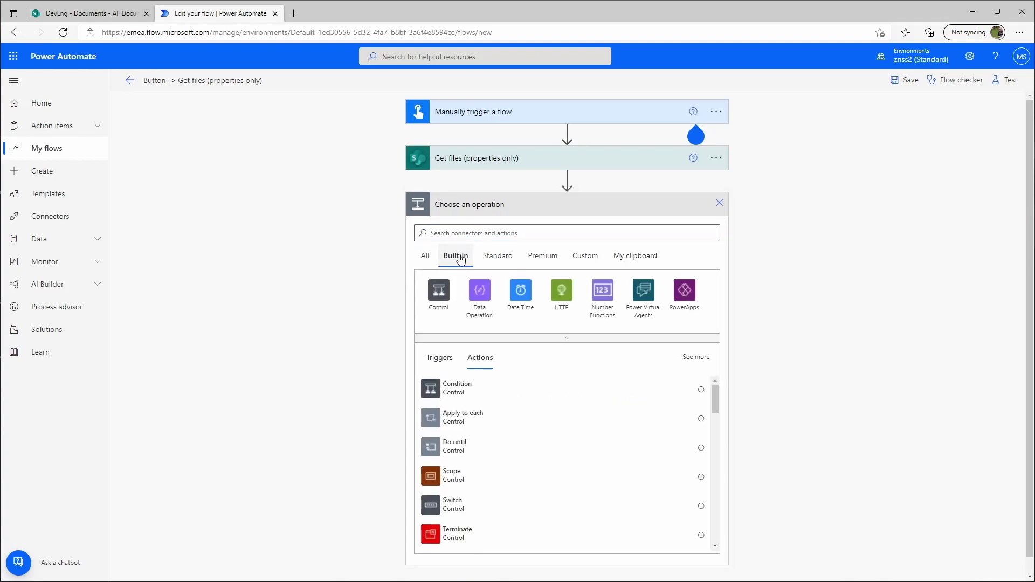
click(479, 291)
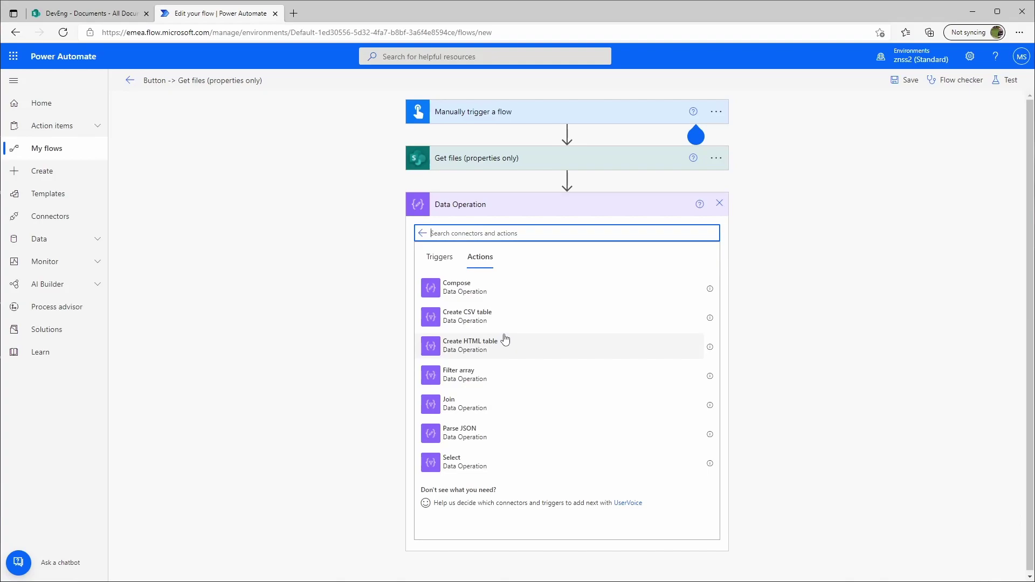
click(467, 465)
click(513, 227)
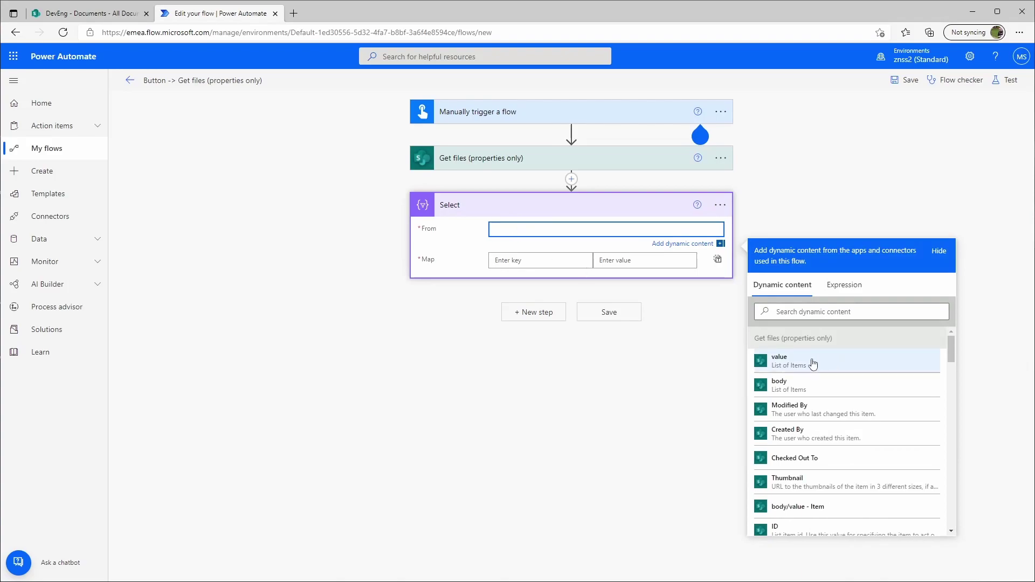
click(813, 365)
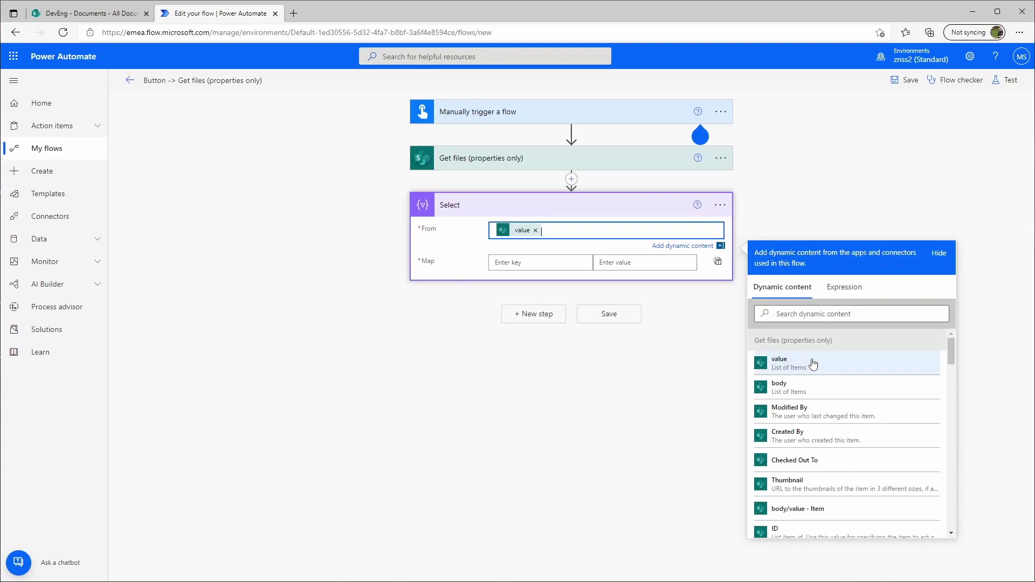
- Map Select key Name to the item's Name and key Path to Full Path
click(516, 263)
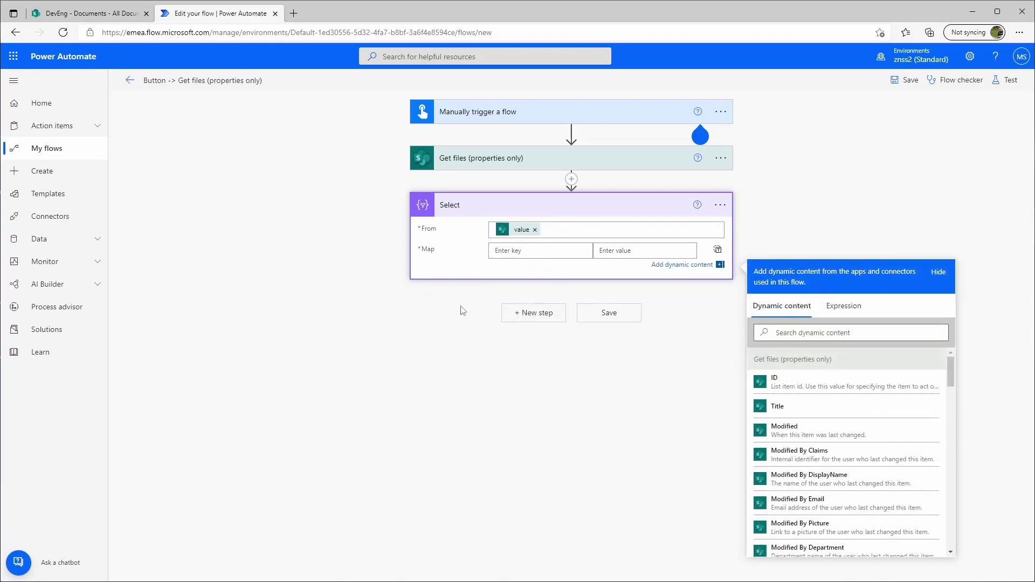
text(N)
click(872, 334)
text(name)
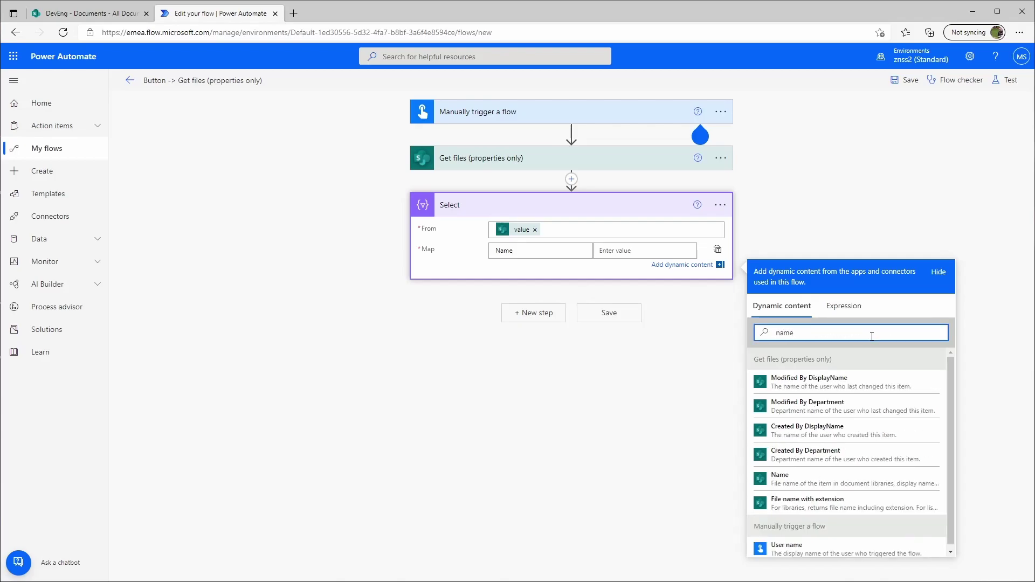
click(817, 478)
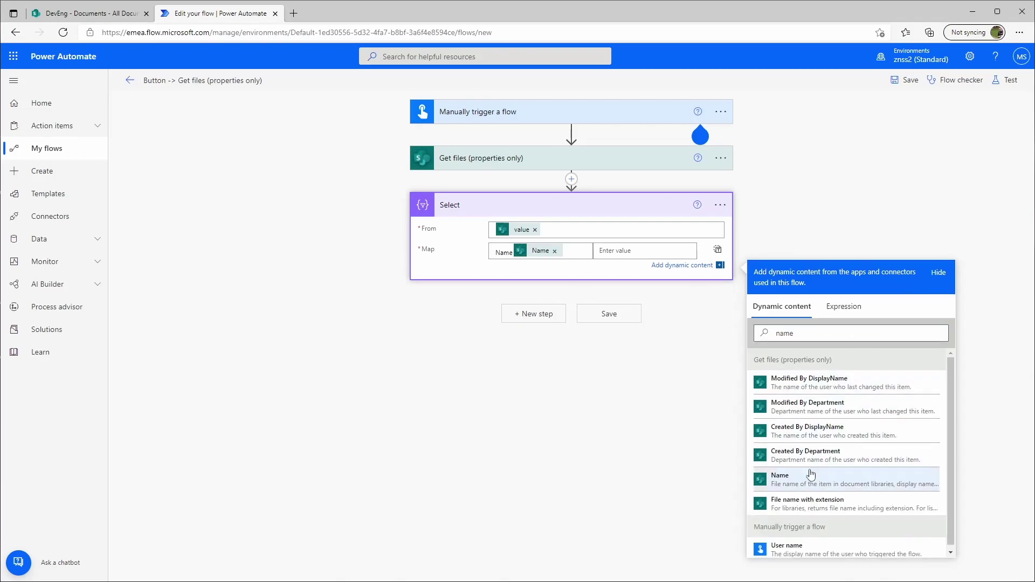
click(554, 252)
click(801, 491)
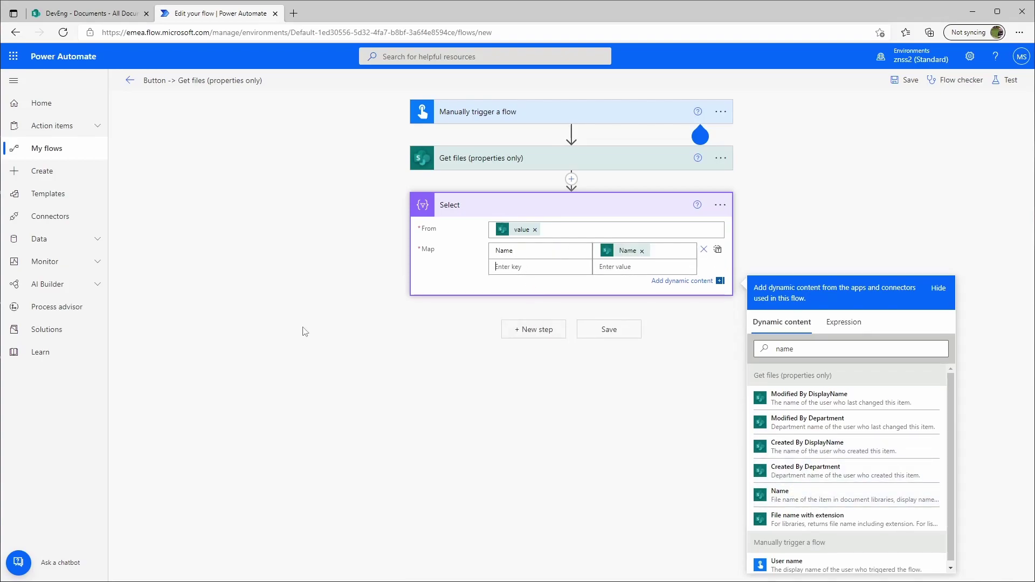
text(Path)
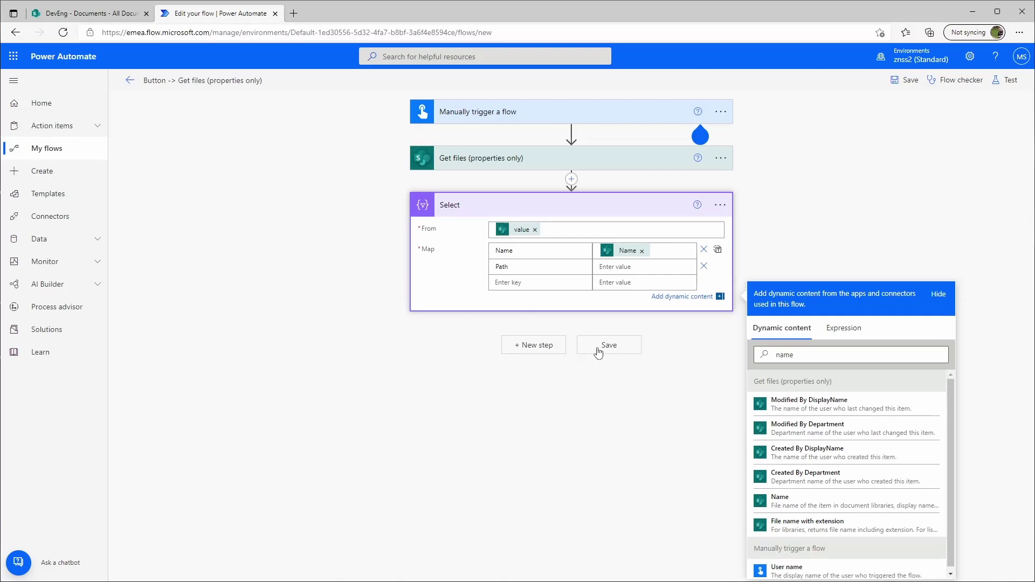
double_click(824, 351)
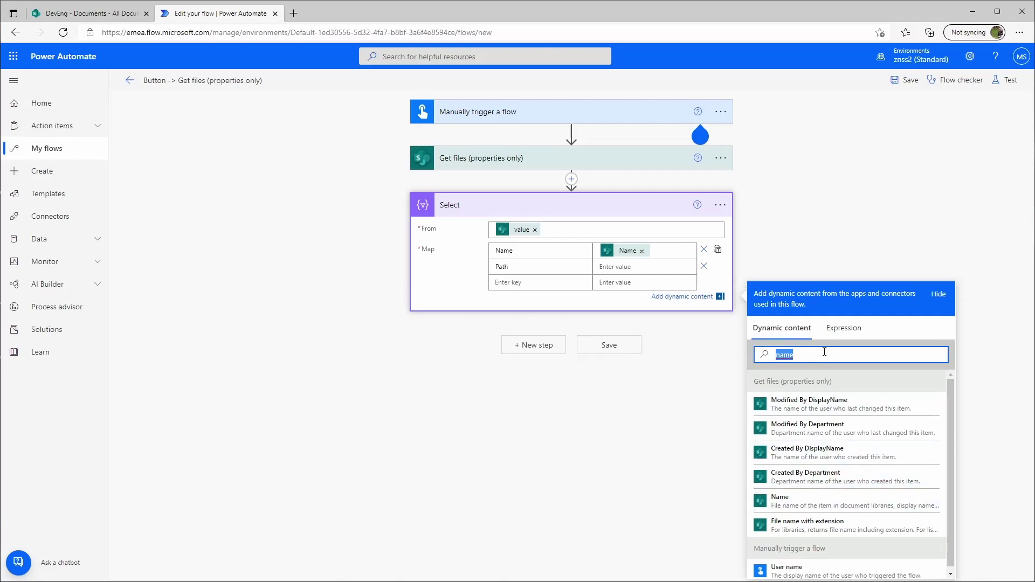
text(path)
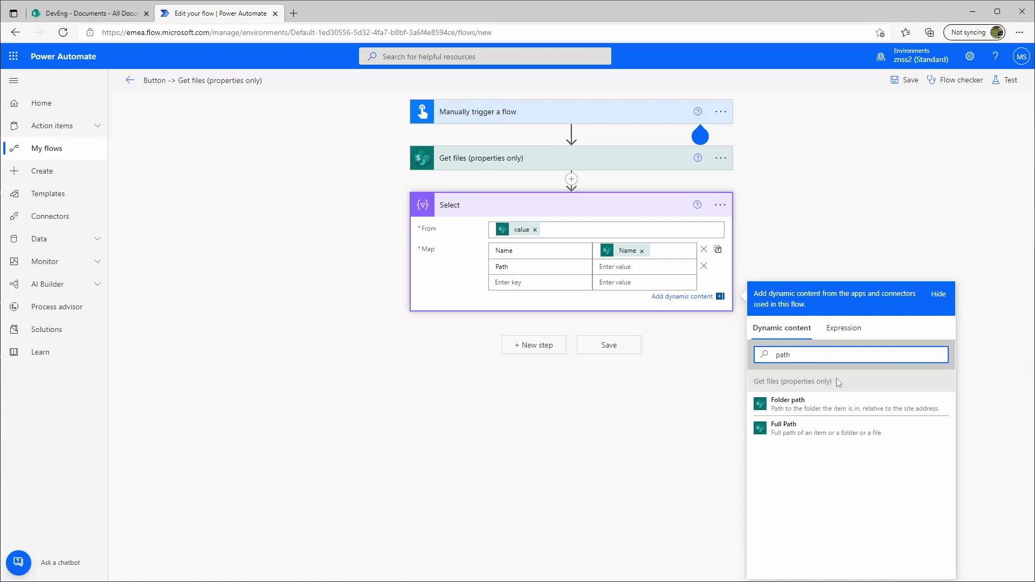
click(783, 426)
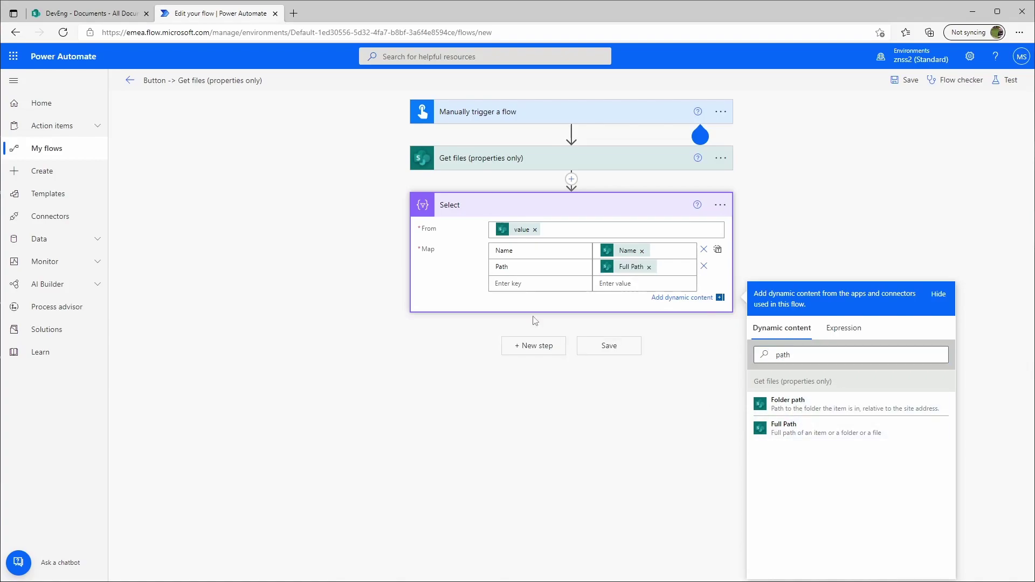
click(388, 310)
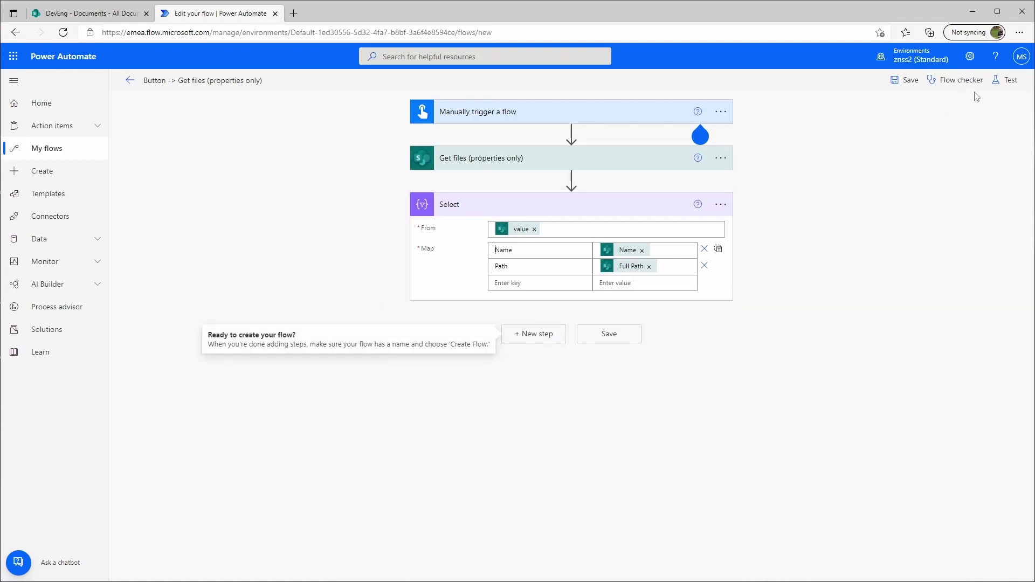
- Save the flow and run a manual test
click(1007, 79)
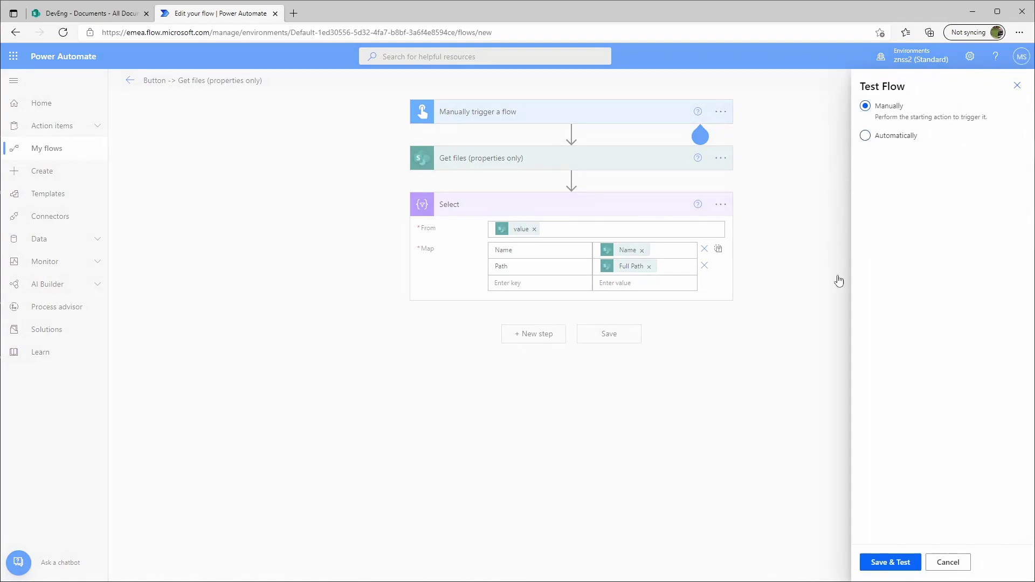
click(888, 564)
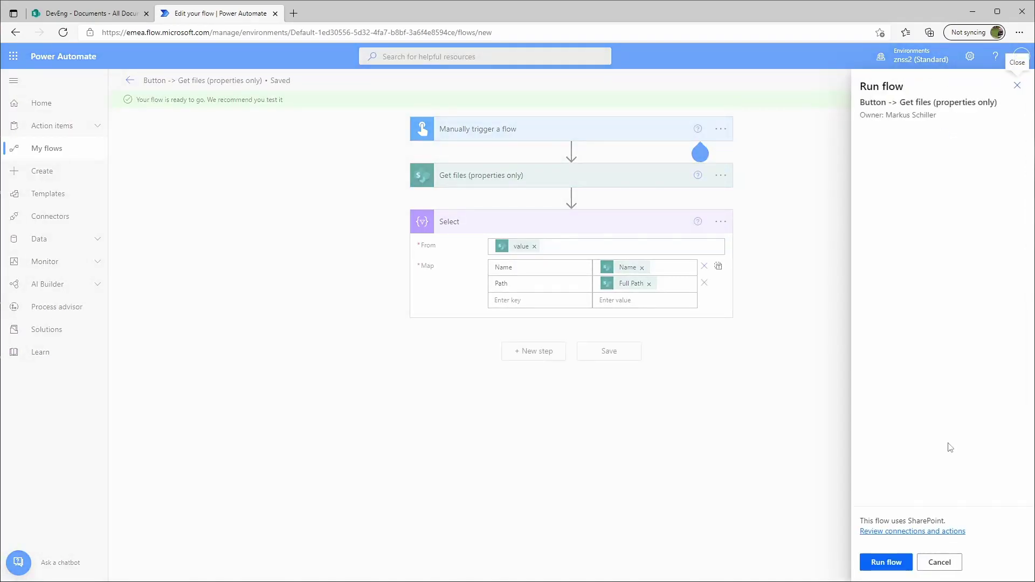
click(884, 561)
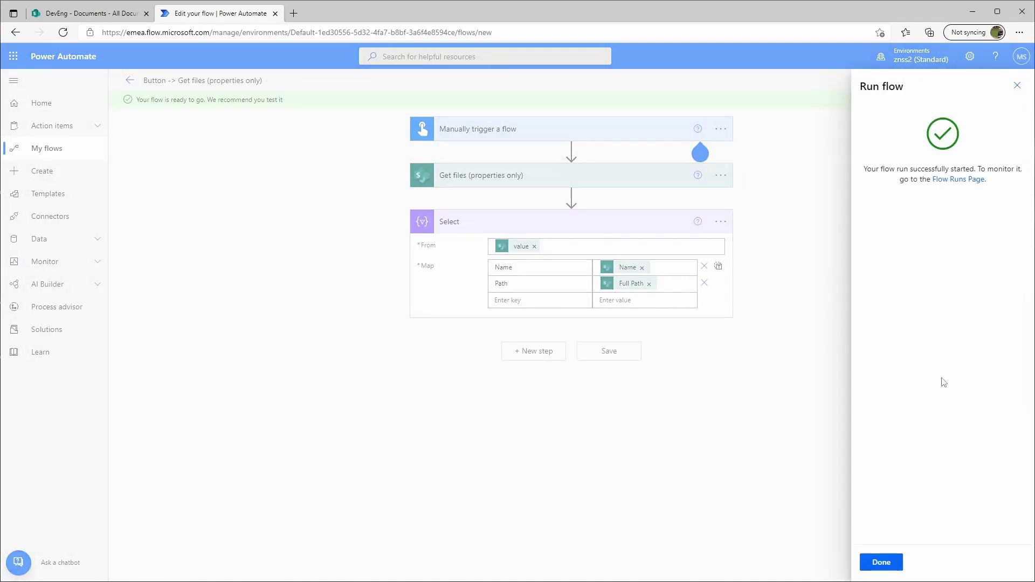
click(883, 562)
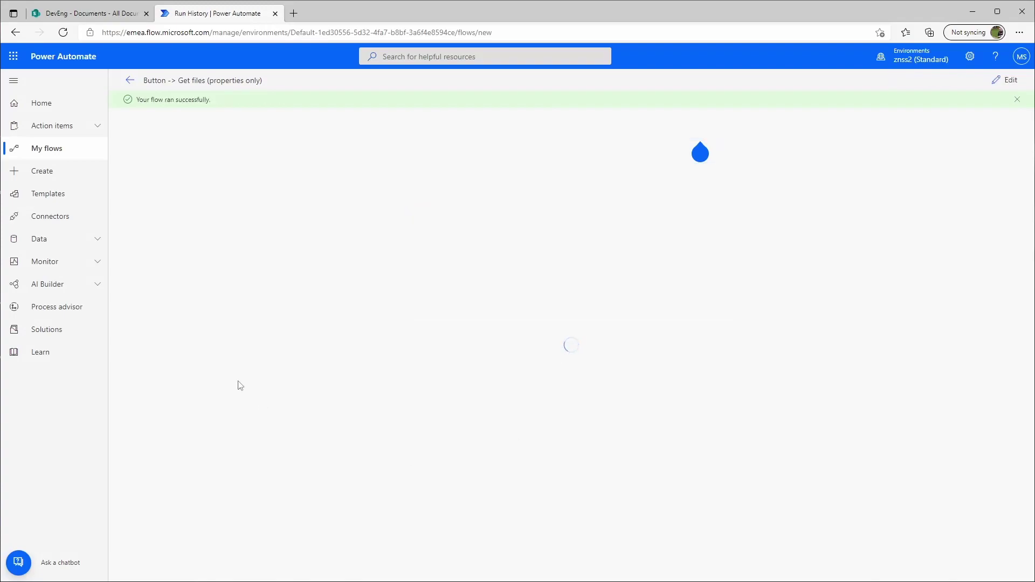
- Inspect the Get files raw output and the Select output of Name and Path pairs
click(478, 188)
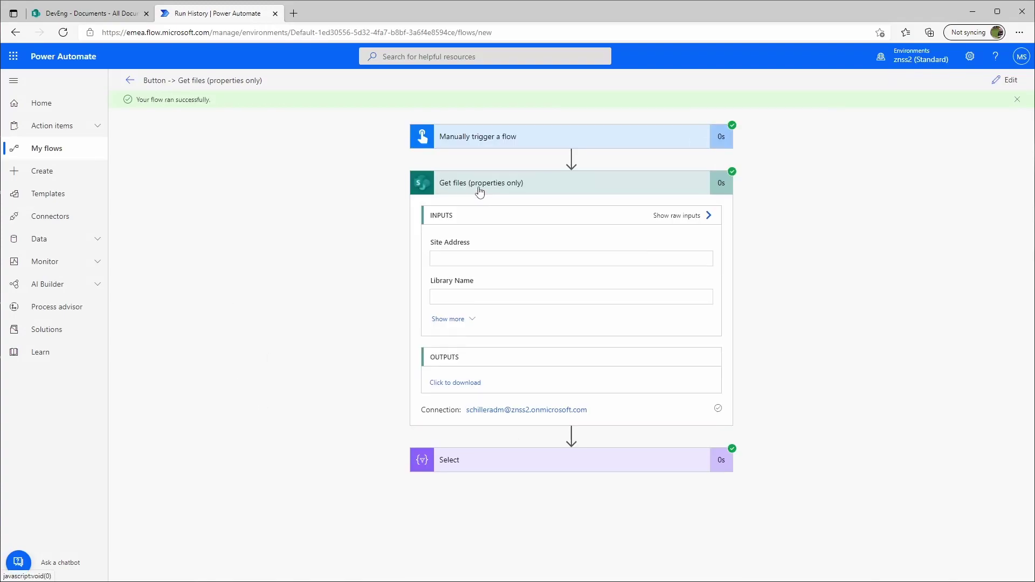
click(456, 383)
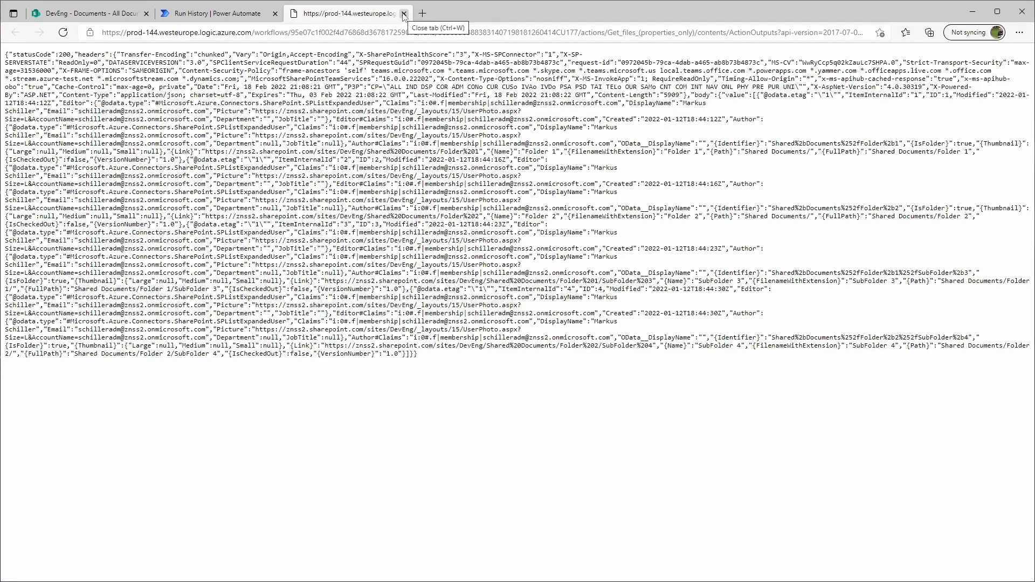
click(403, 13)
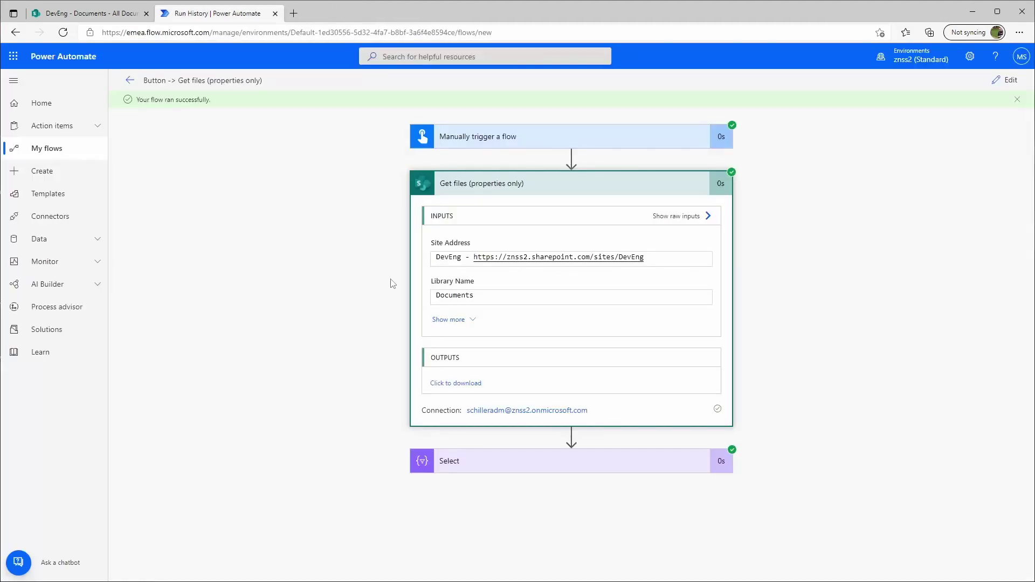
click(488, 461)
scroll(386, 381, down, 4)
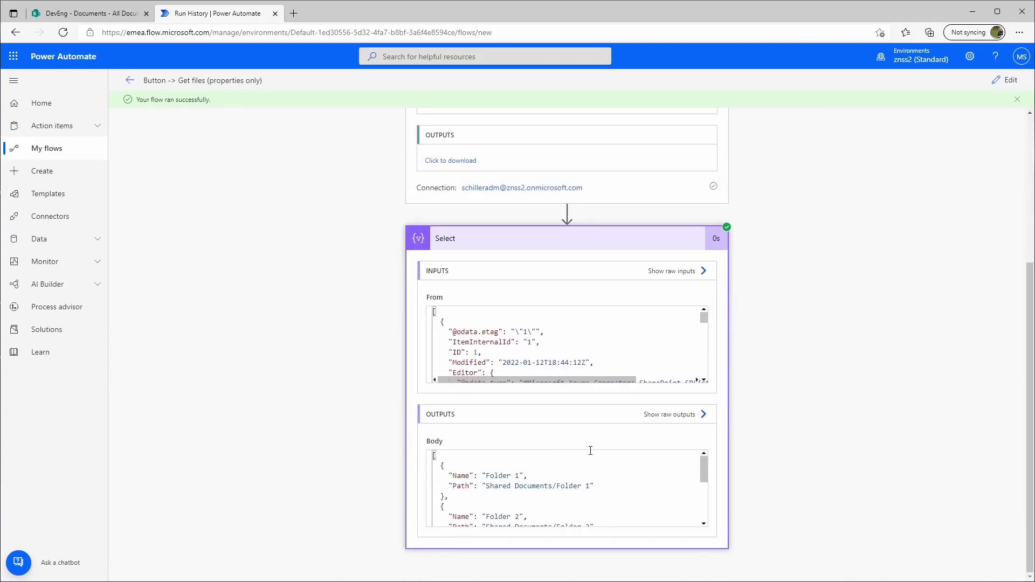
scroll(686, 469, down, 1)
scroll(676, 484, up, 1)
mouse_move(704, 474)
mouse_down()
mouse_move(711, 517)
mouse_move(712, 473)
mouse_up()
scroll(829, 191, up, 2)
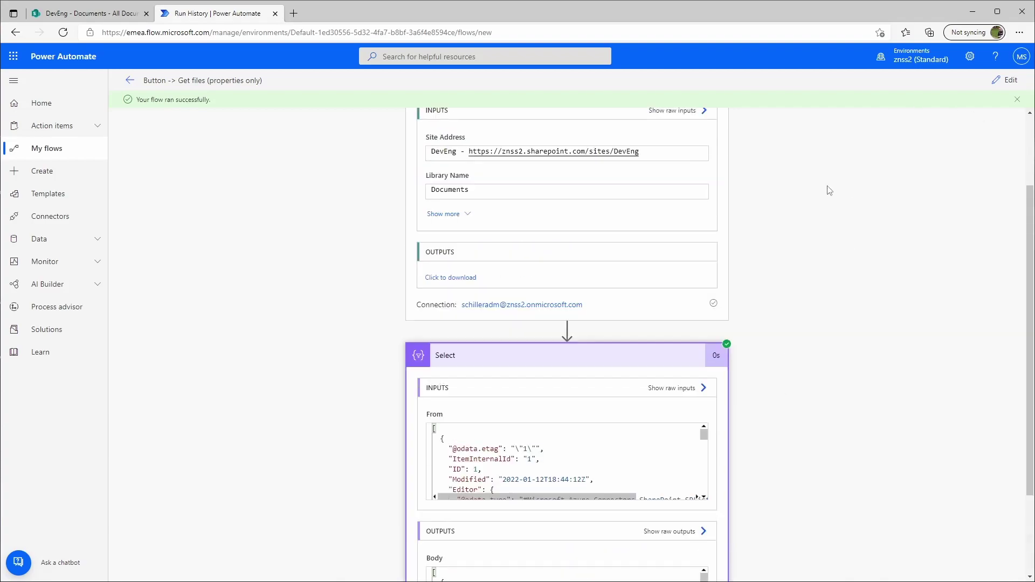
scroll(830, 191, up, 3)
- Change the Get files Filter Query from 'FSObjType eq 1' to 'FSObjType ne 1'
click(1006, 80)
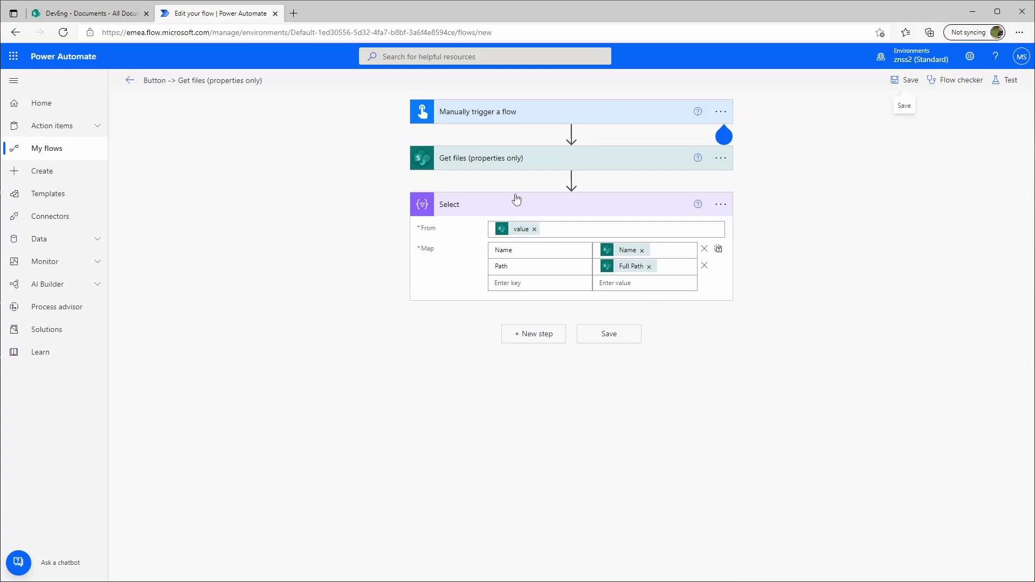
click(501, 161)
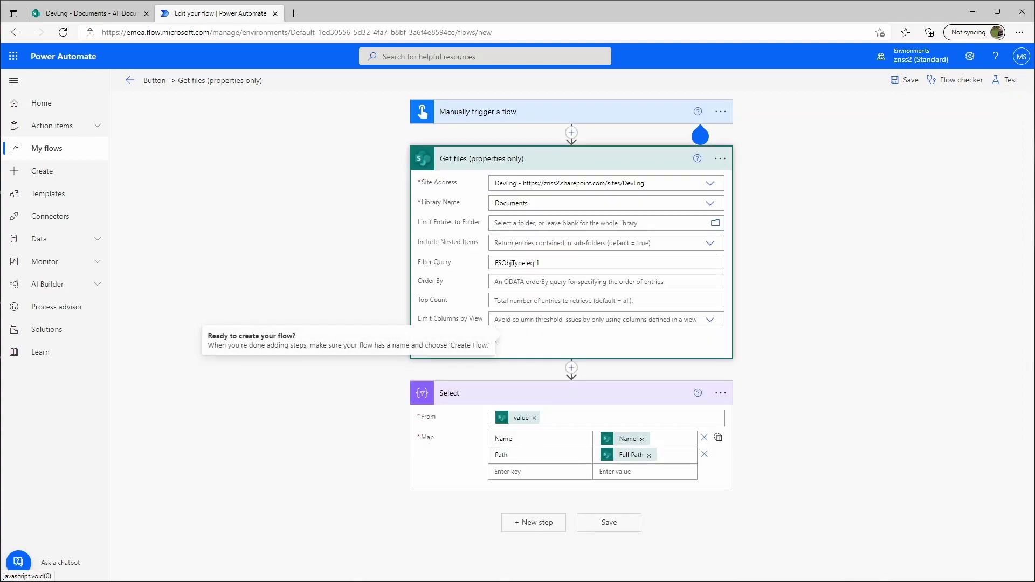
click(526, 261)
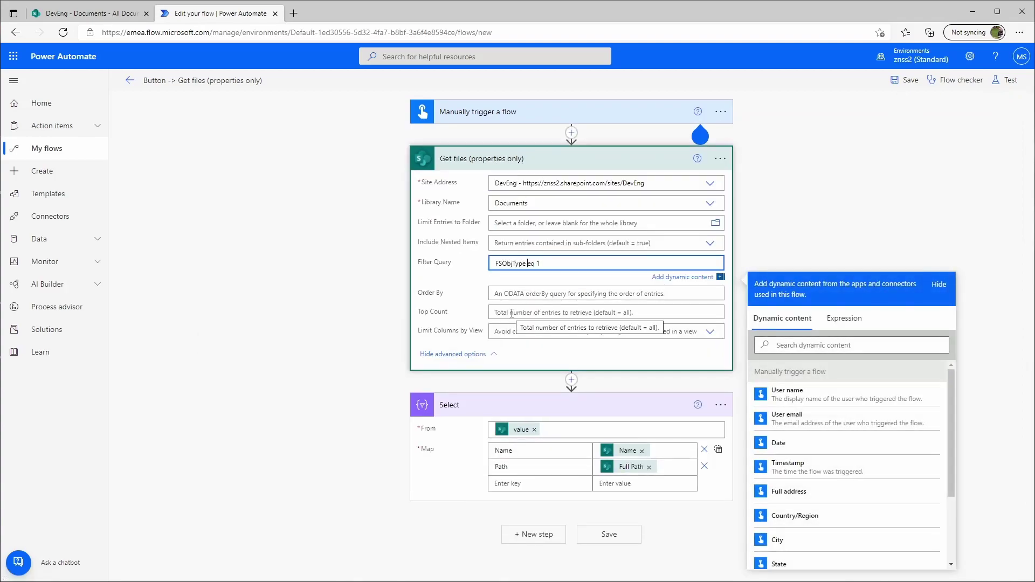
key(Delete)
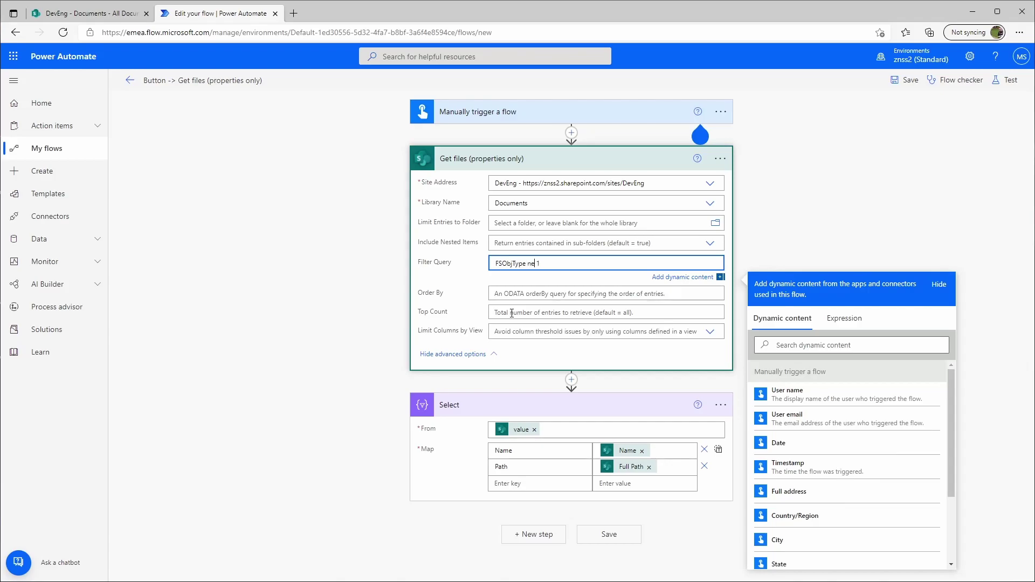
click(804, 178)
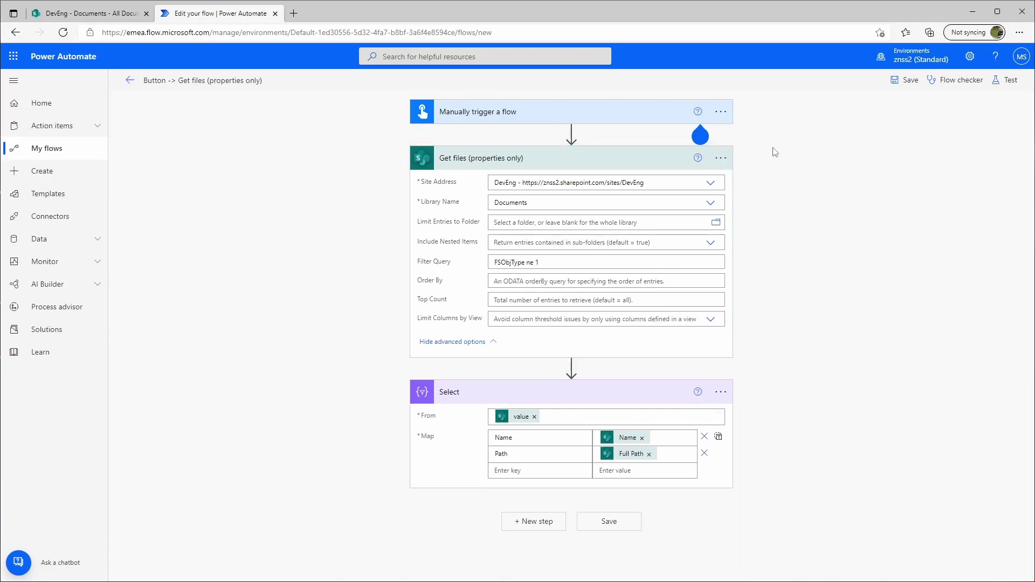
- Save the flow and run a manual test again
click(1014, 82)
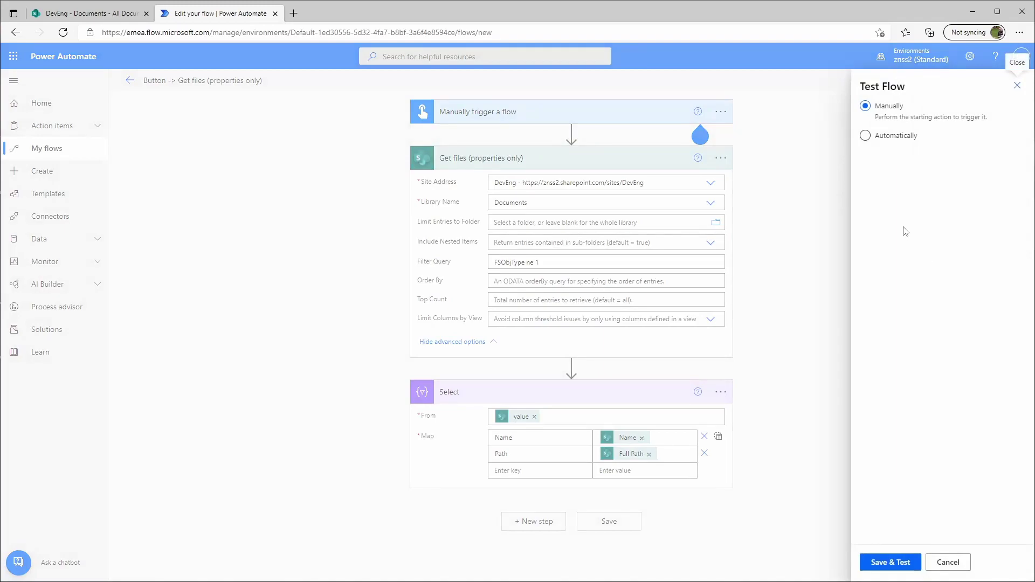
click(899, 565)
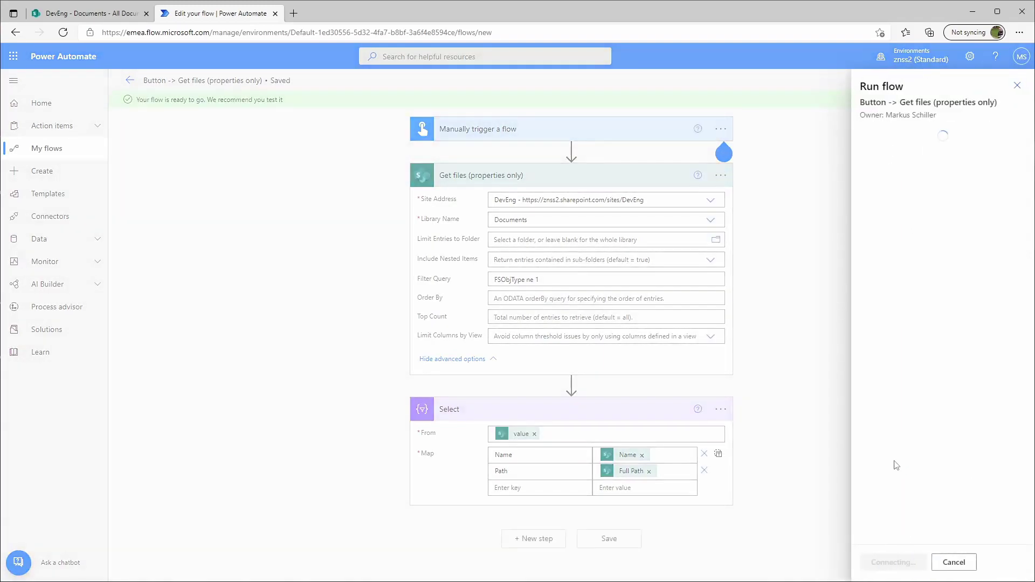
click(886, 564)
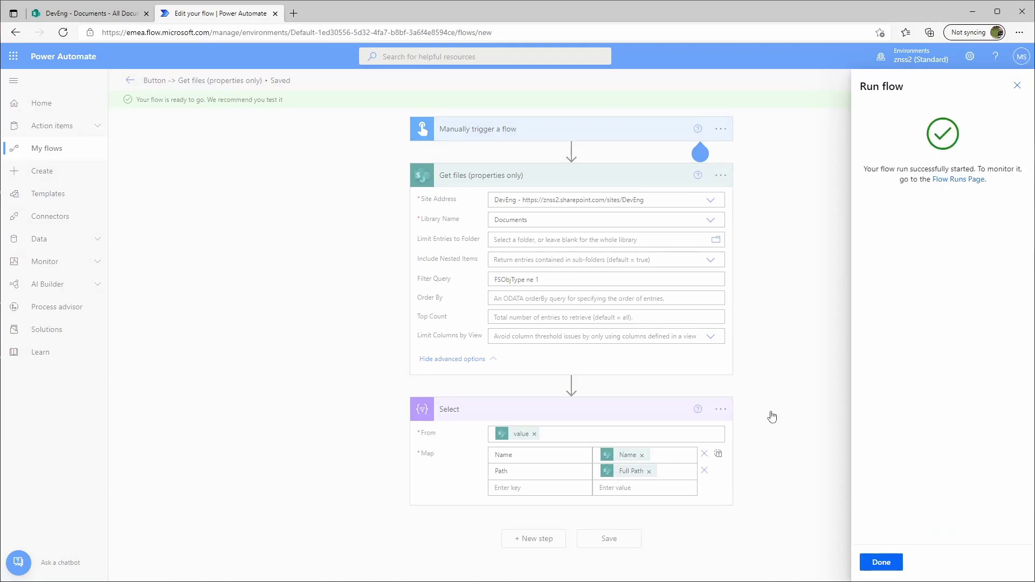
click(881, 563)
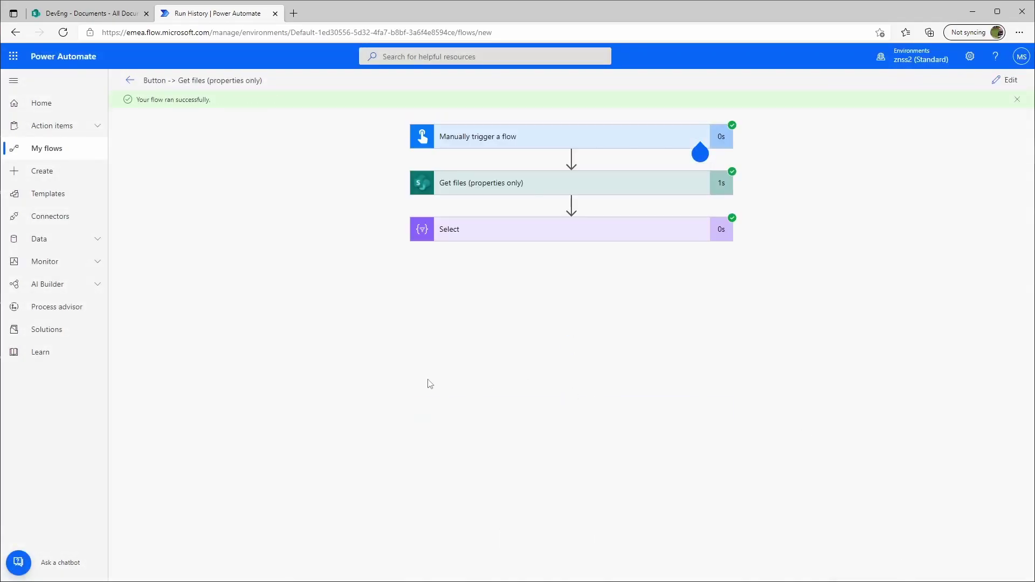
- Check that Select outputs only testWord.docx, Book.xlsx and Document.docx, then expand Get files
click(536, 232)
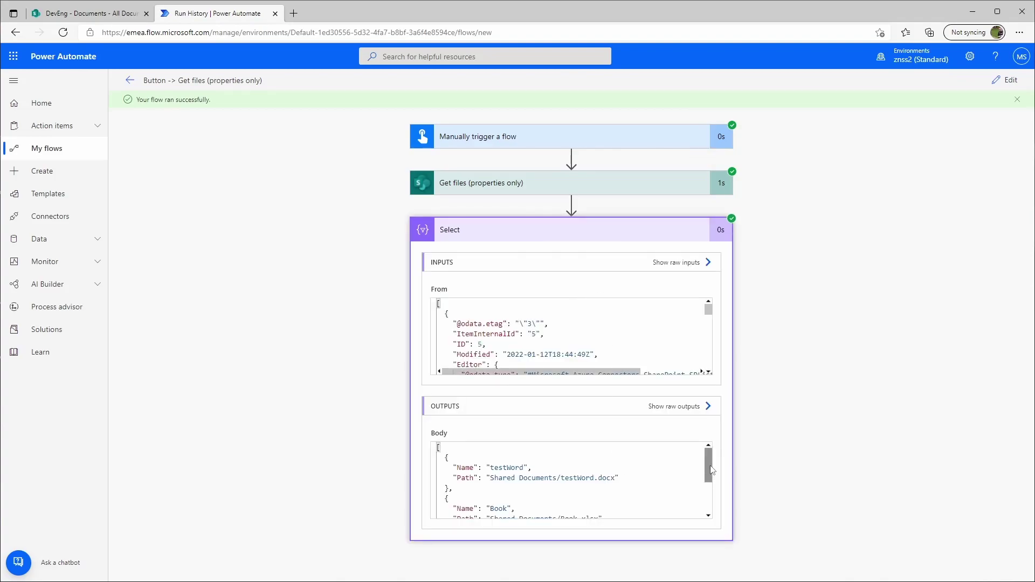
drag(710, 474, 642, 516)
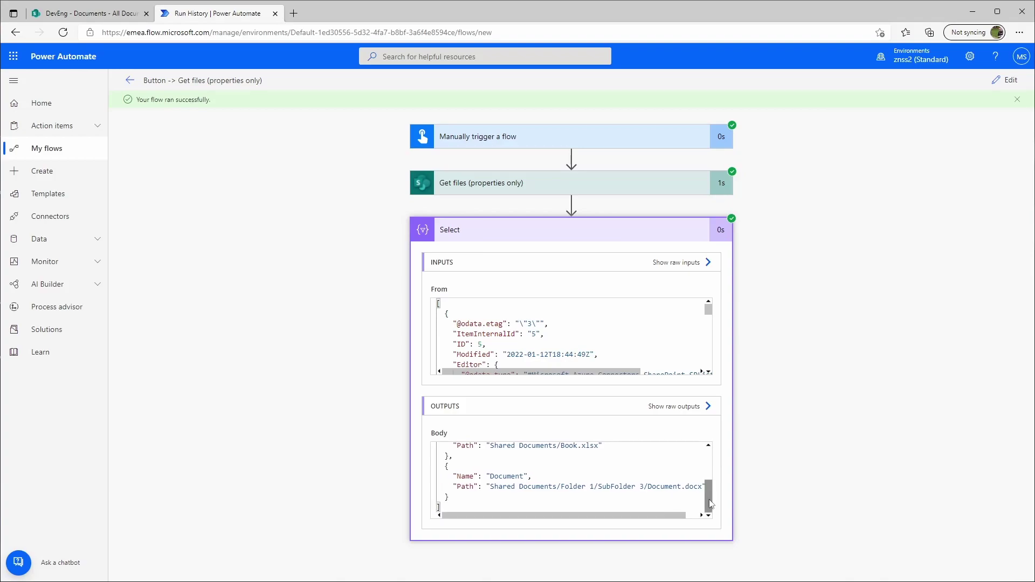
drag(708, 503, 713, 467)
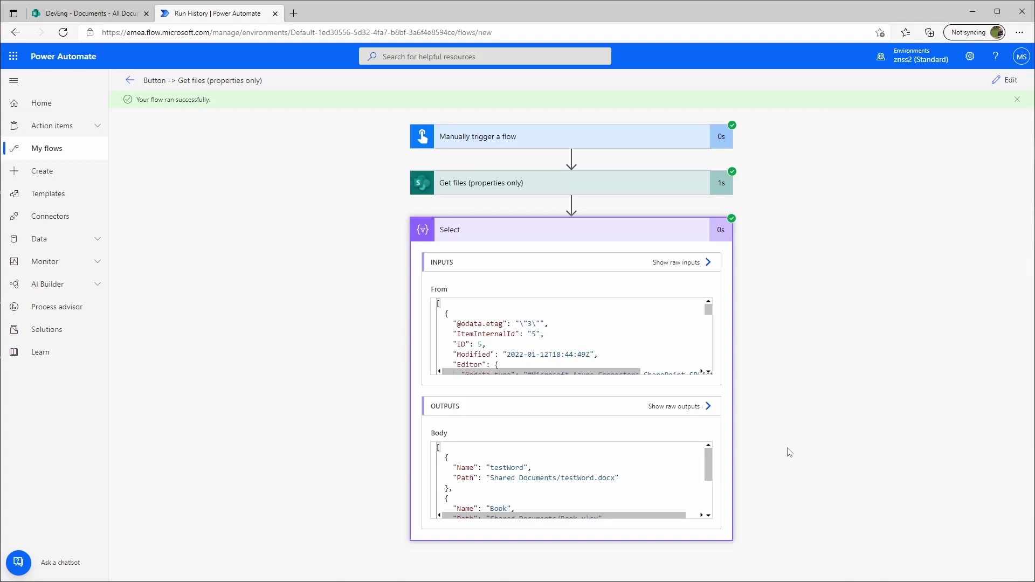
click(591, 187)
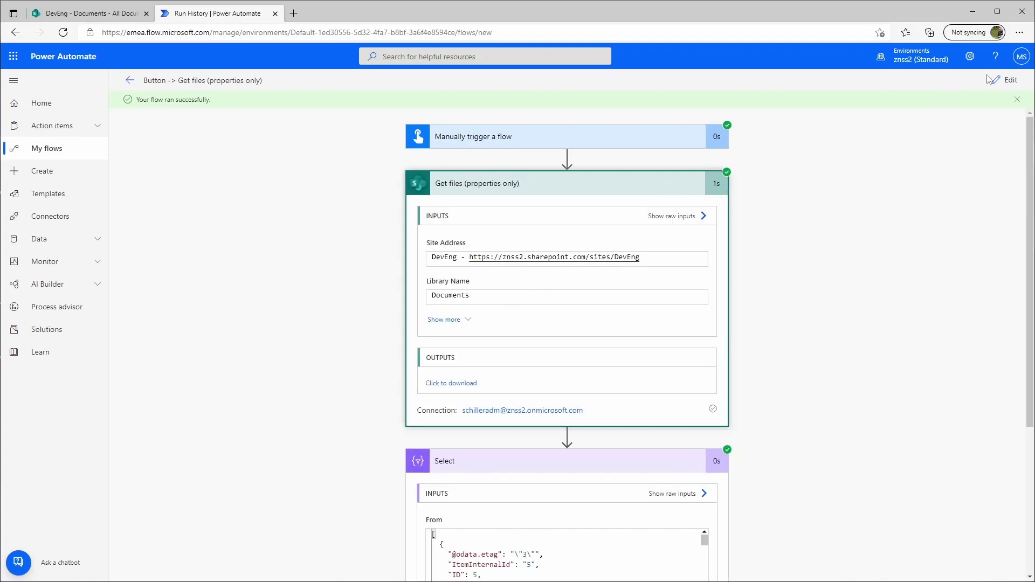
- Return the flow to edit mode and switch to the PowerShell window showing Folder 1's fields
click(1003, 80)
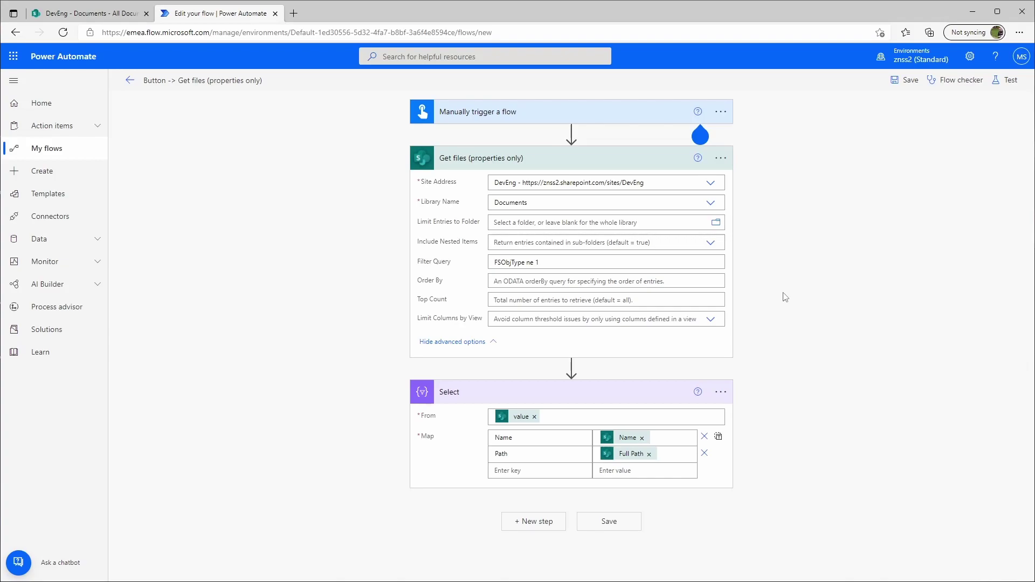
key(alt+Tab)
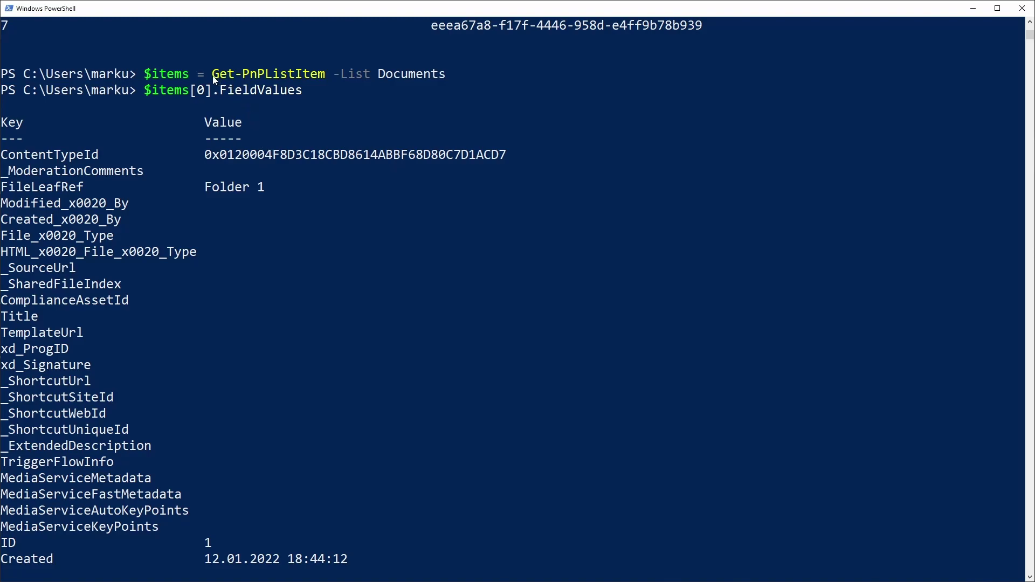
drag(213, 75, 325, 78)
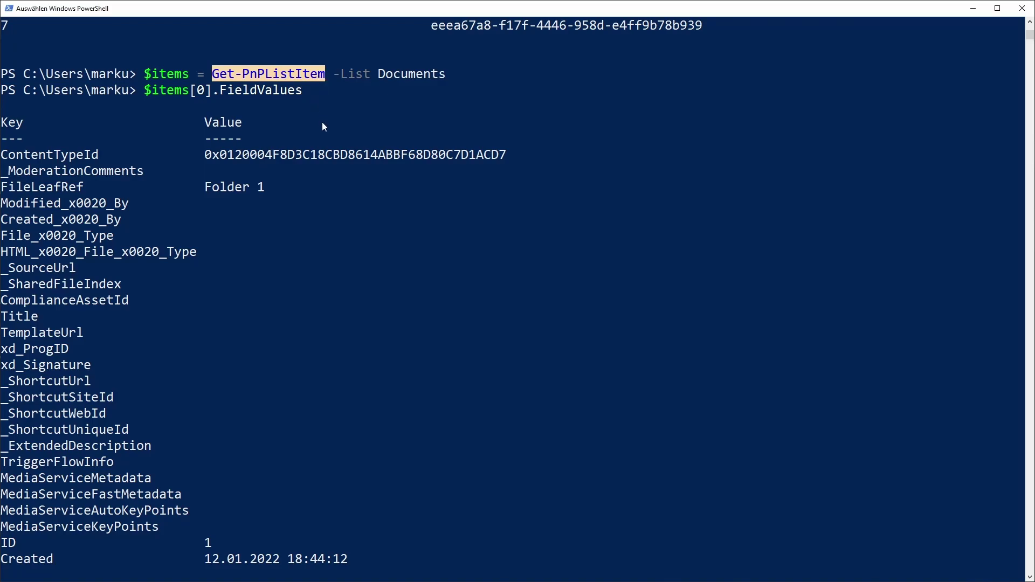
click(285, 138)
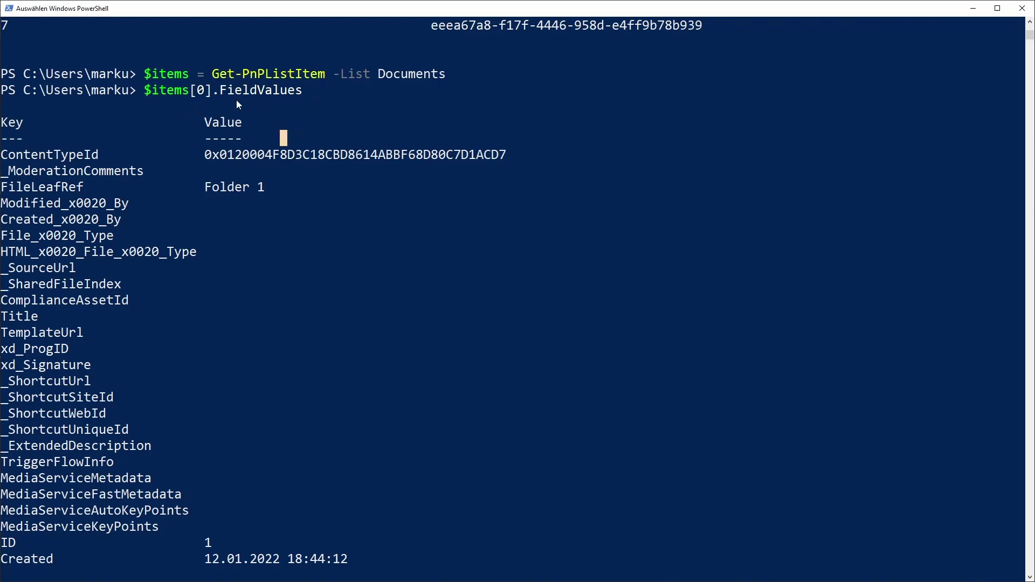
drag(149, 92, 235, 95)
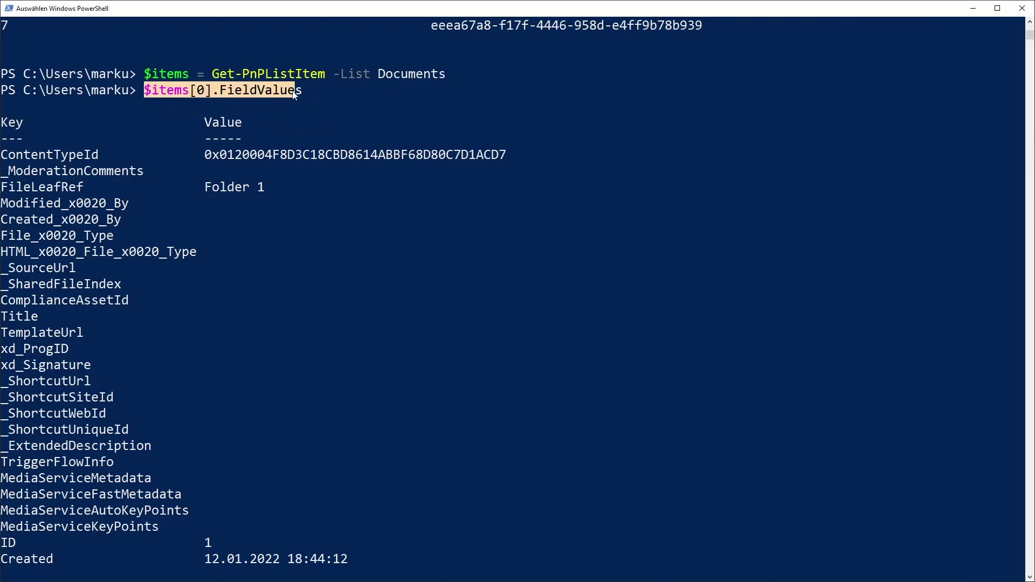
click(272, 138)
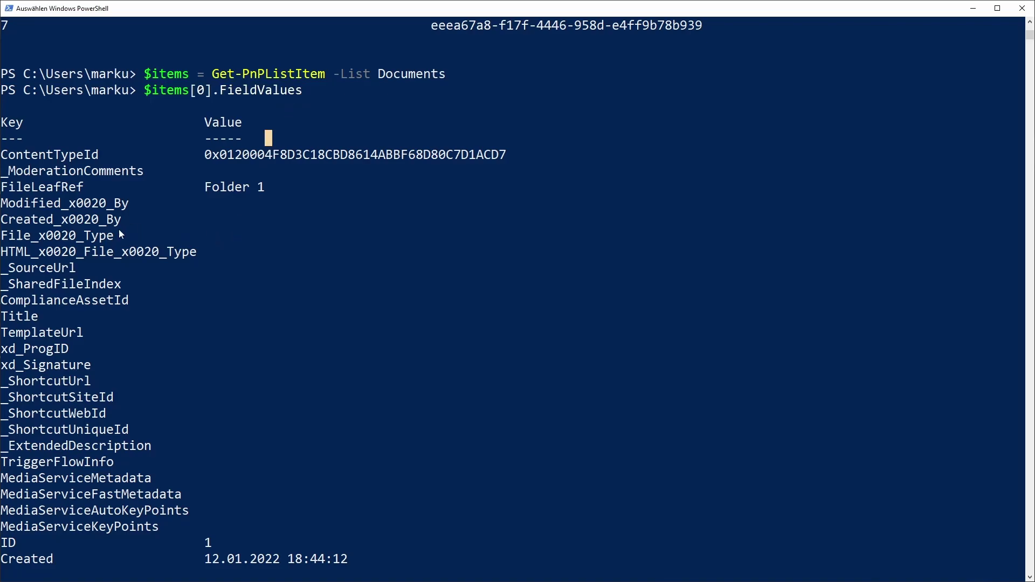
scroll(194, 261, down, 8)
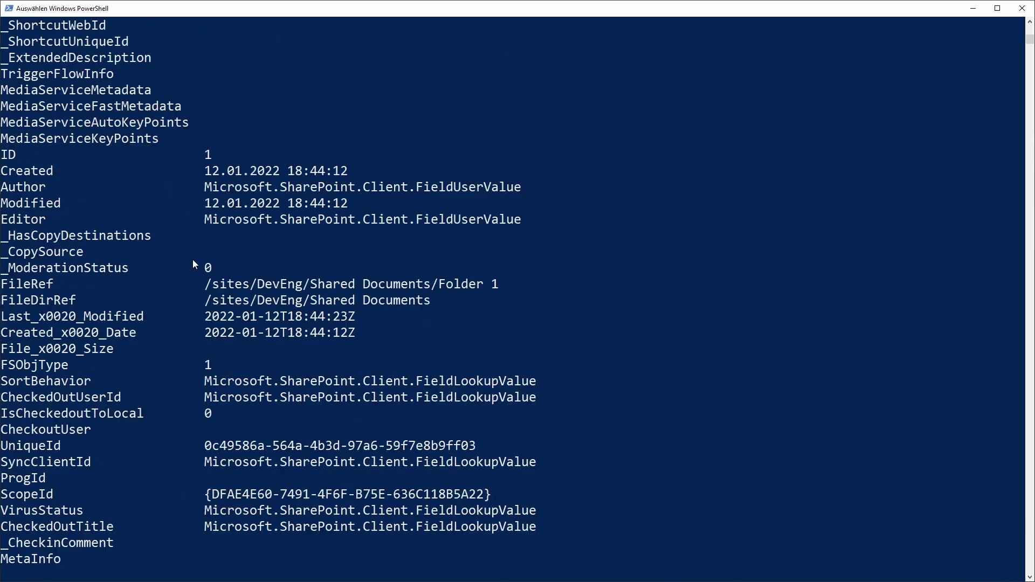
drag(4, 366, 214, 370)
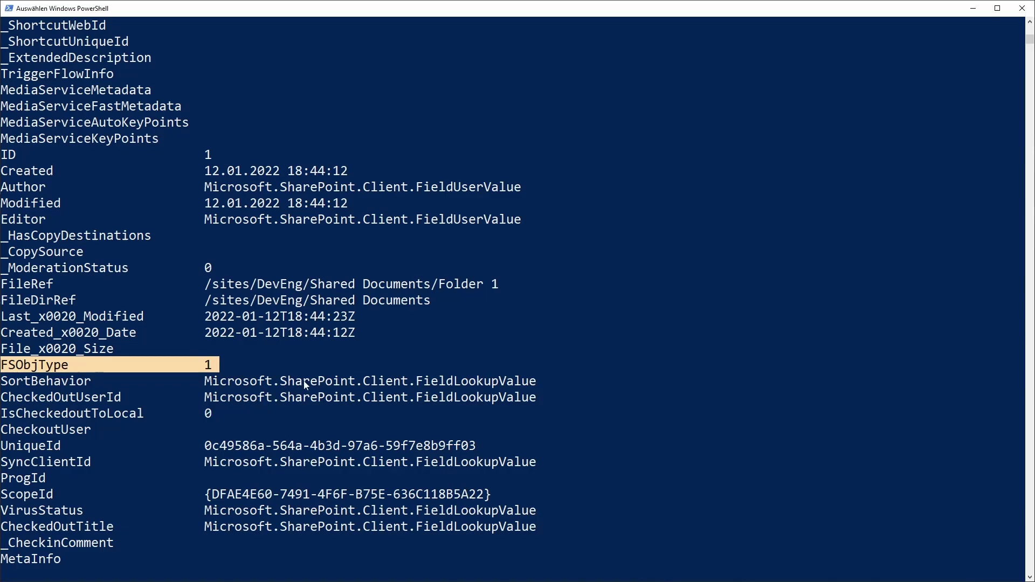
- Return to the flow editor showing Get files filtered by 'FSObjType ne 1'
click(973, 9)
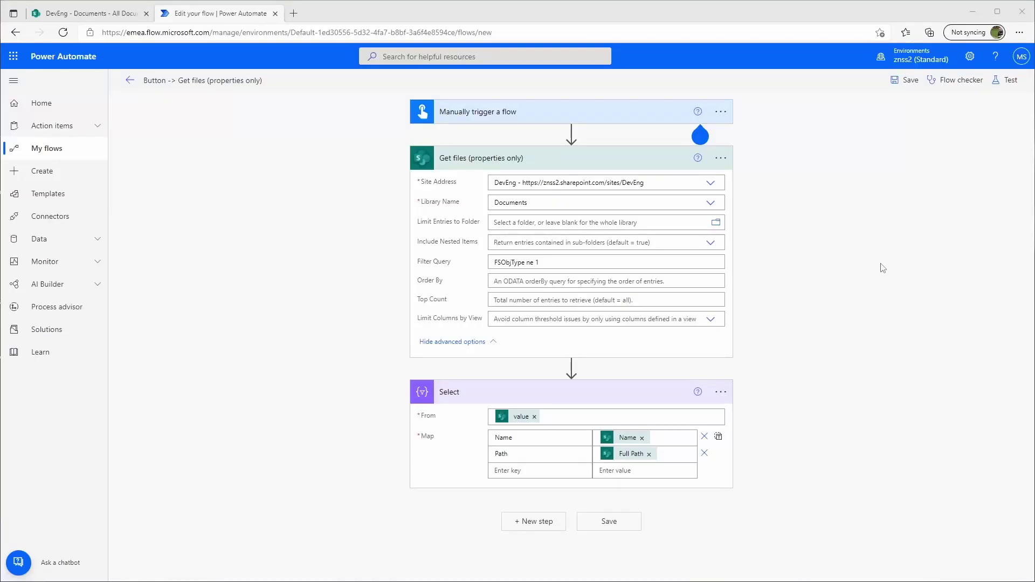